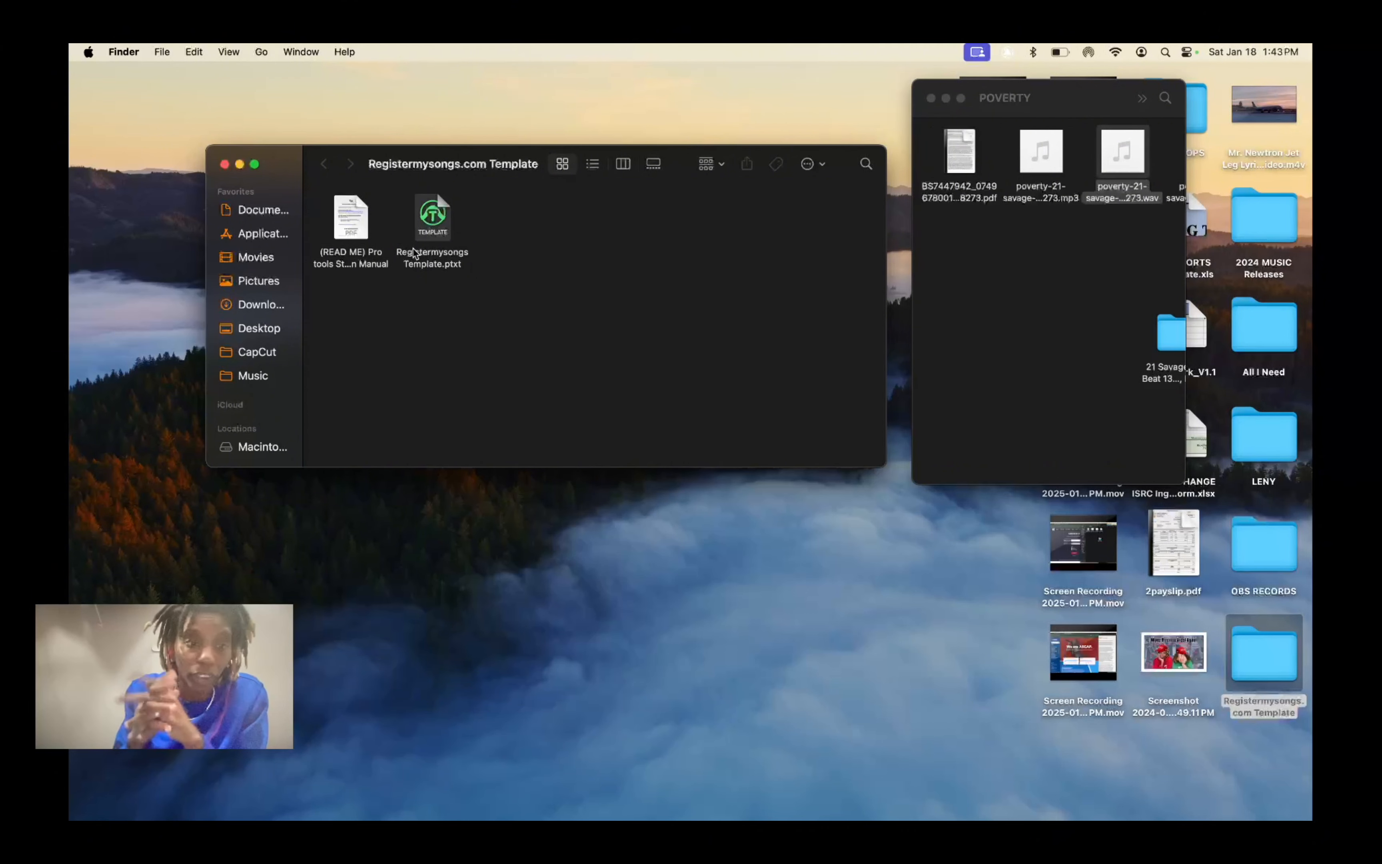
Open the Registermysongs Template session and narrow its Edit window so the audio files in the POVERTY folder can be reached.
double_click(431, 264)
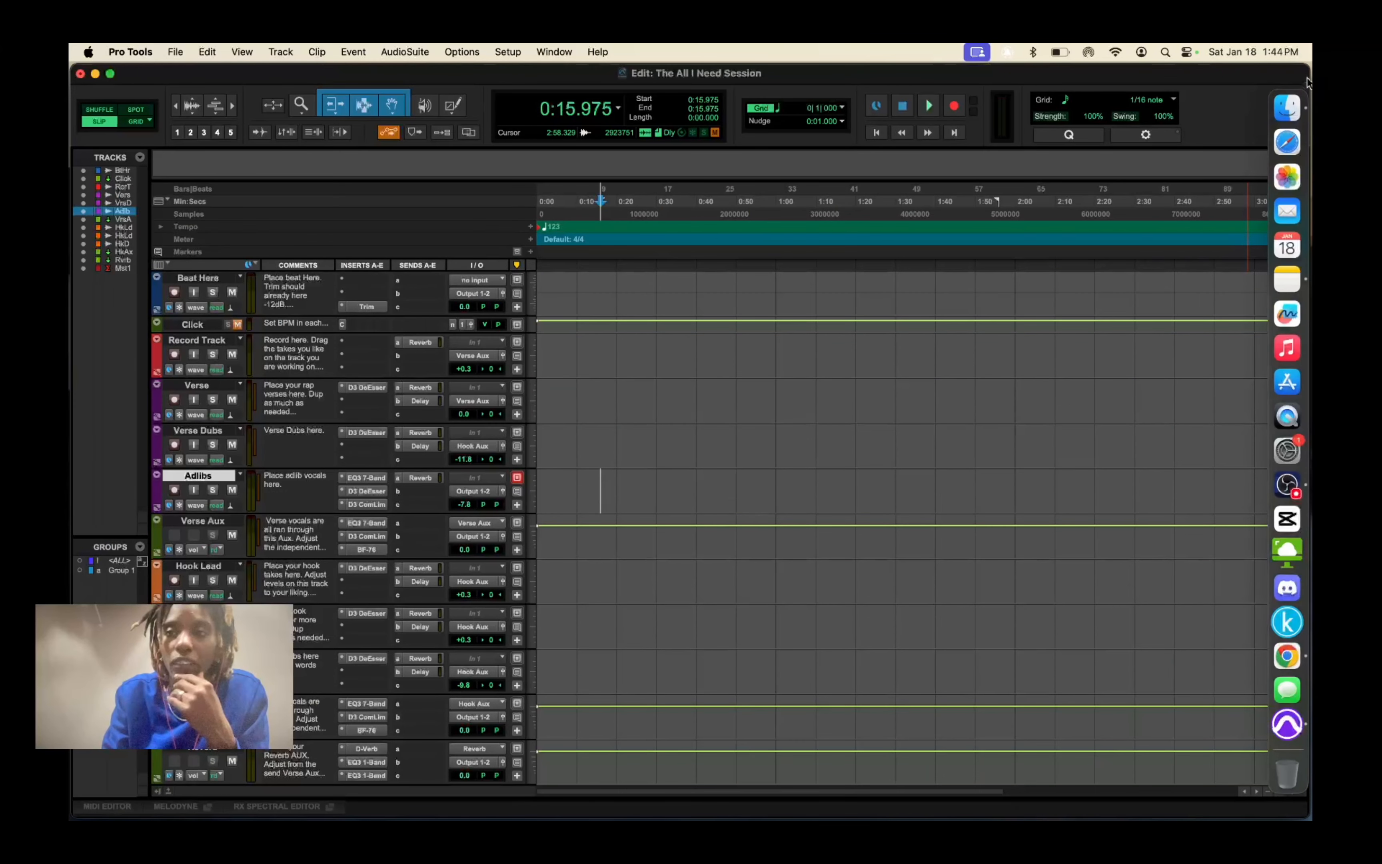
drag(1310, 68, 1030, 43)
key(super+equal)
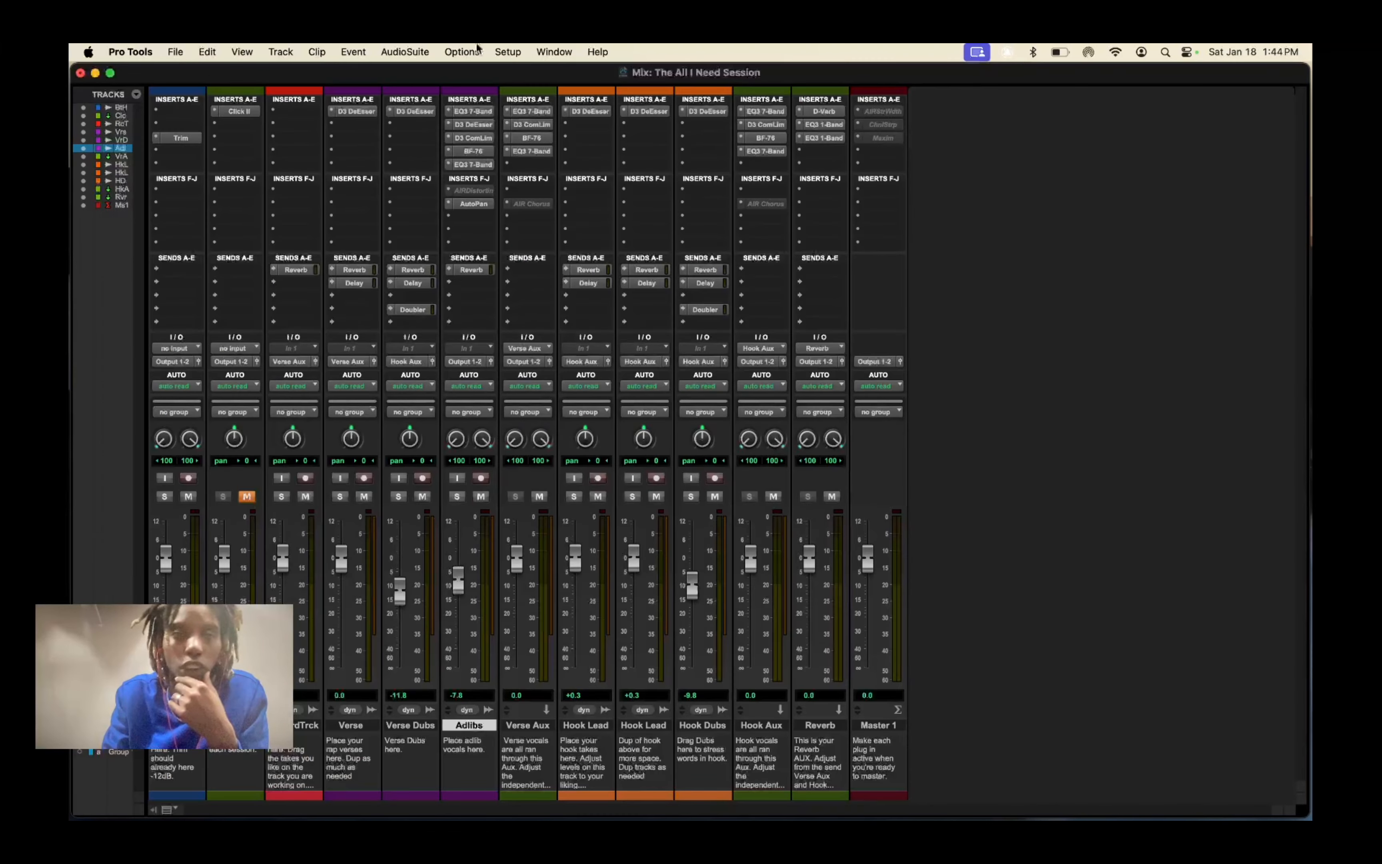
click(96, 75)
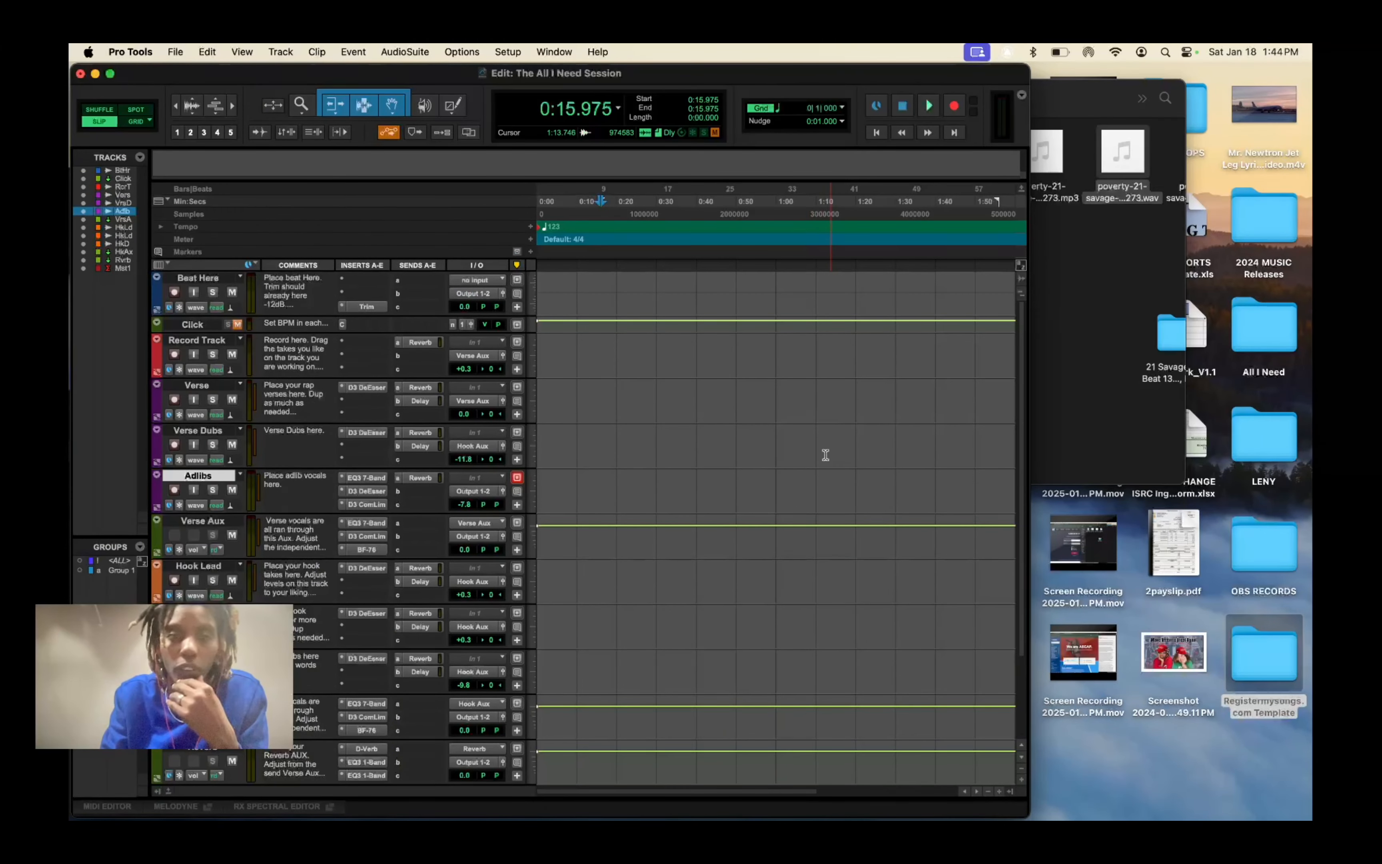
Import the poverty-21-savage WAV beat onto the Beat Here track, move the clip to the session start, and enlarge the Edit window.
click(1128, 198)
drag(1128, 197, 580, 361)
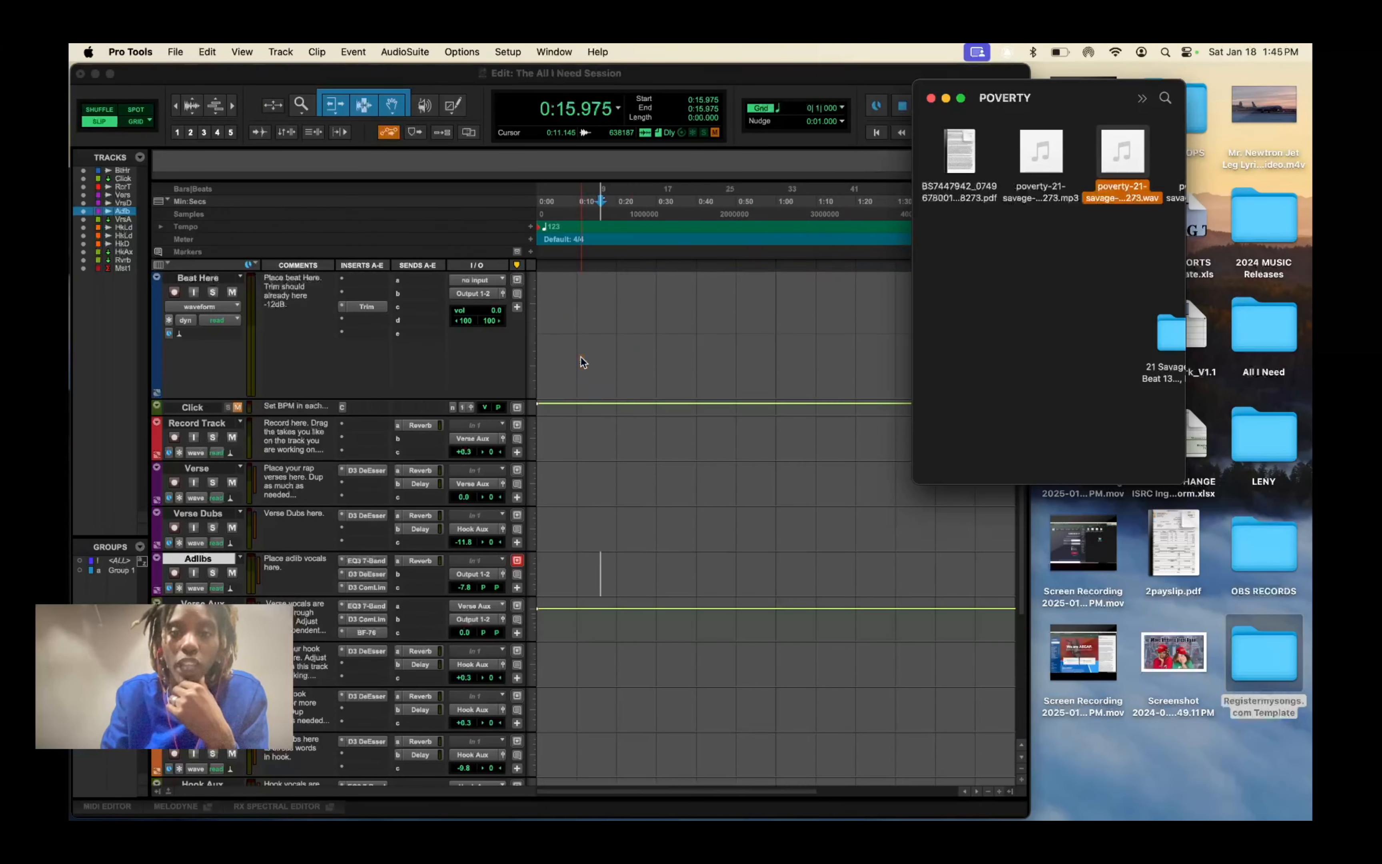
drag(772, 372, 631, 373)
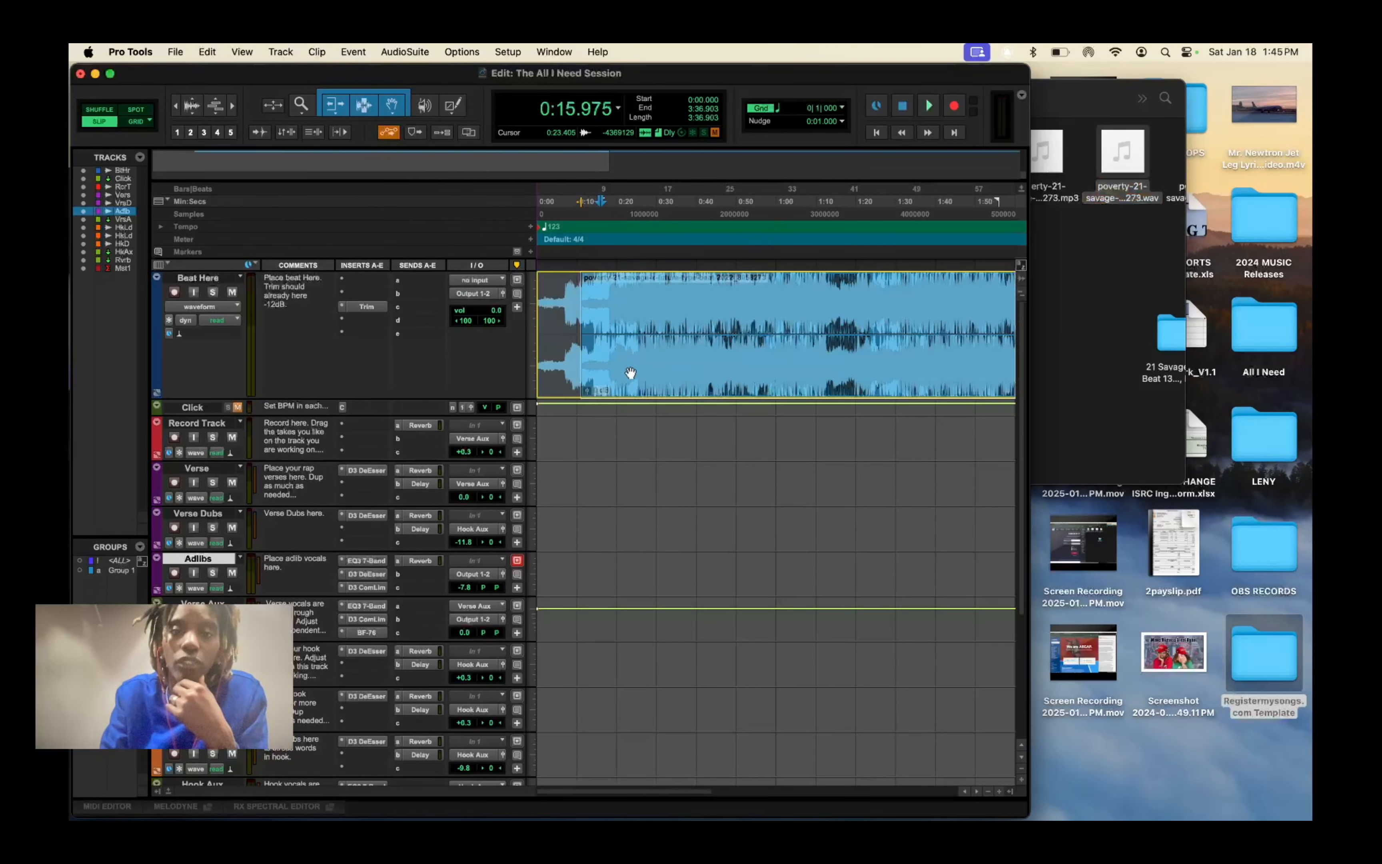
double_click(785, 75)
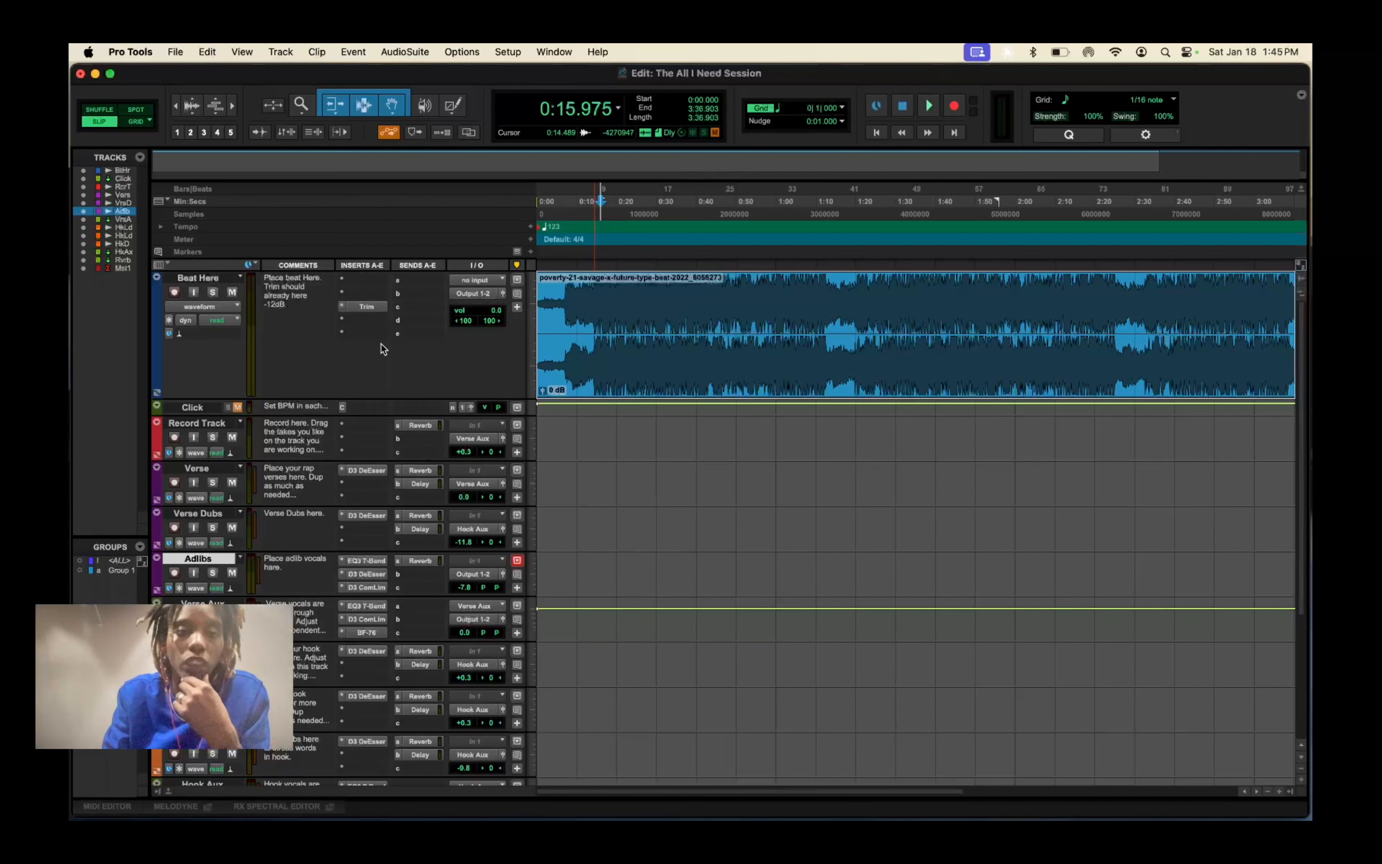
Check the gain in the Beat Here track's Trim plug-in and look over the template's other tracks.
click(365, 306)
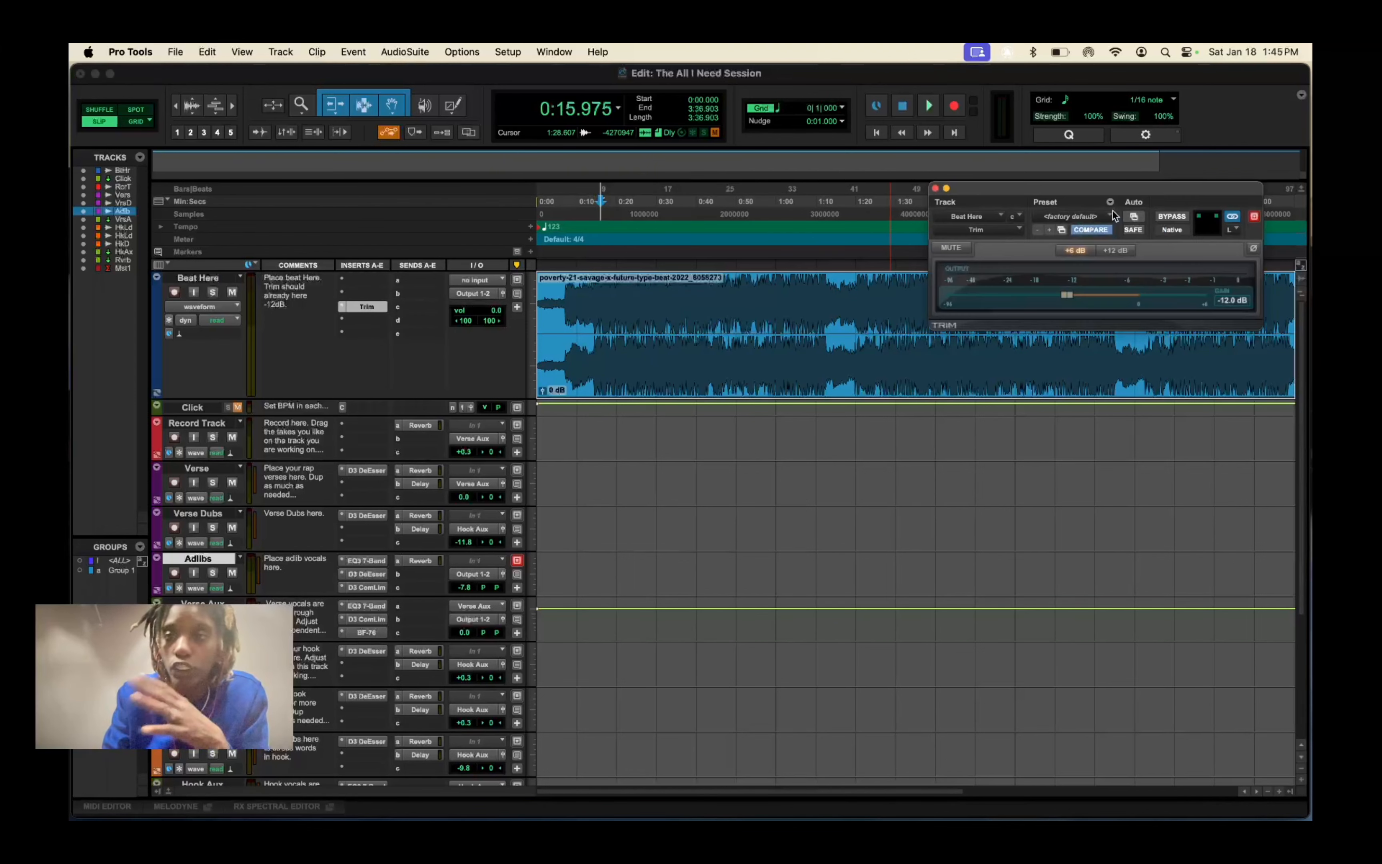
click(935, 188)
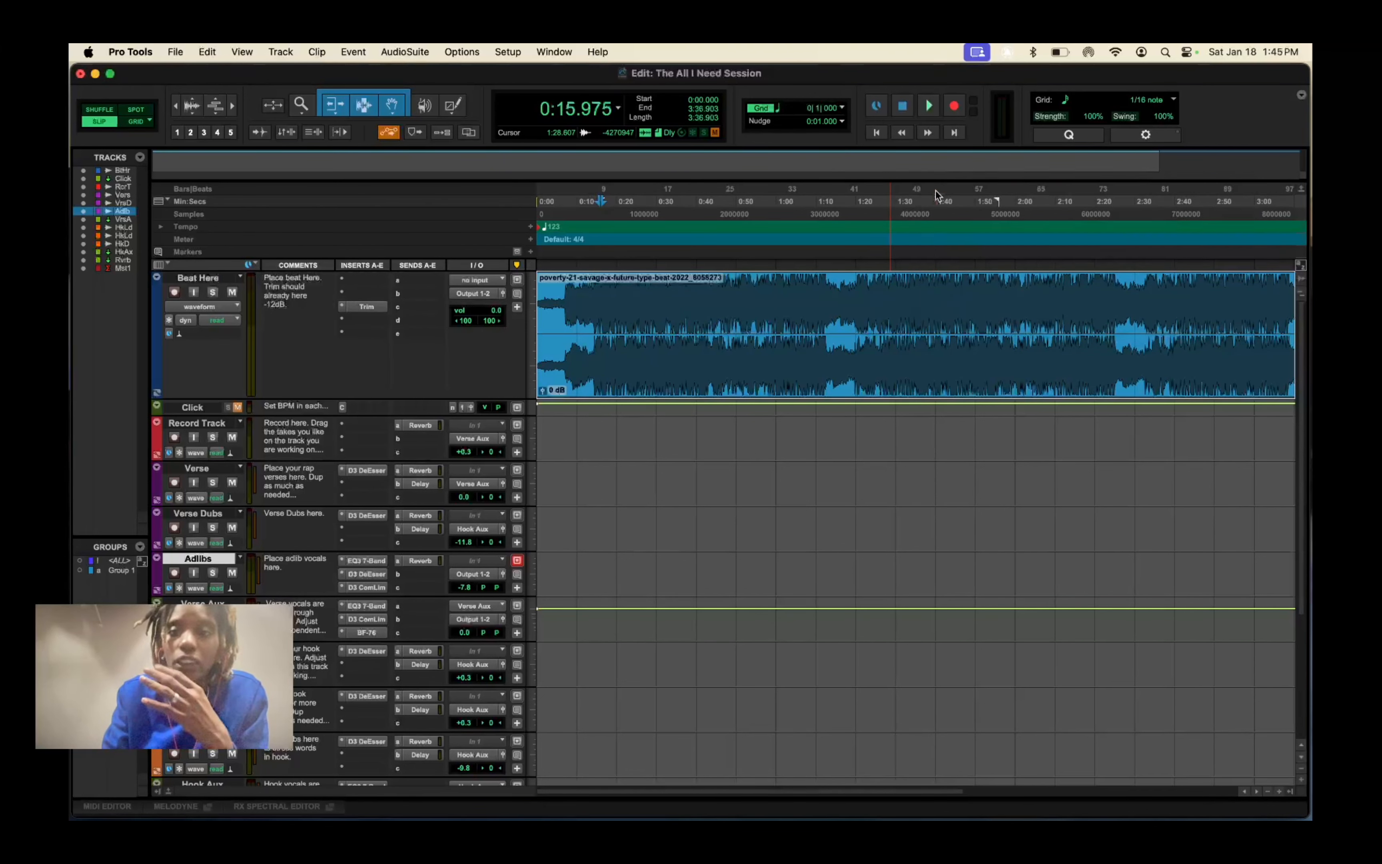
scroll(794, 457, right, 2)
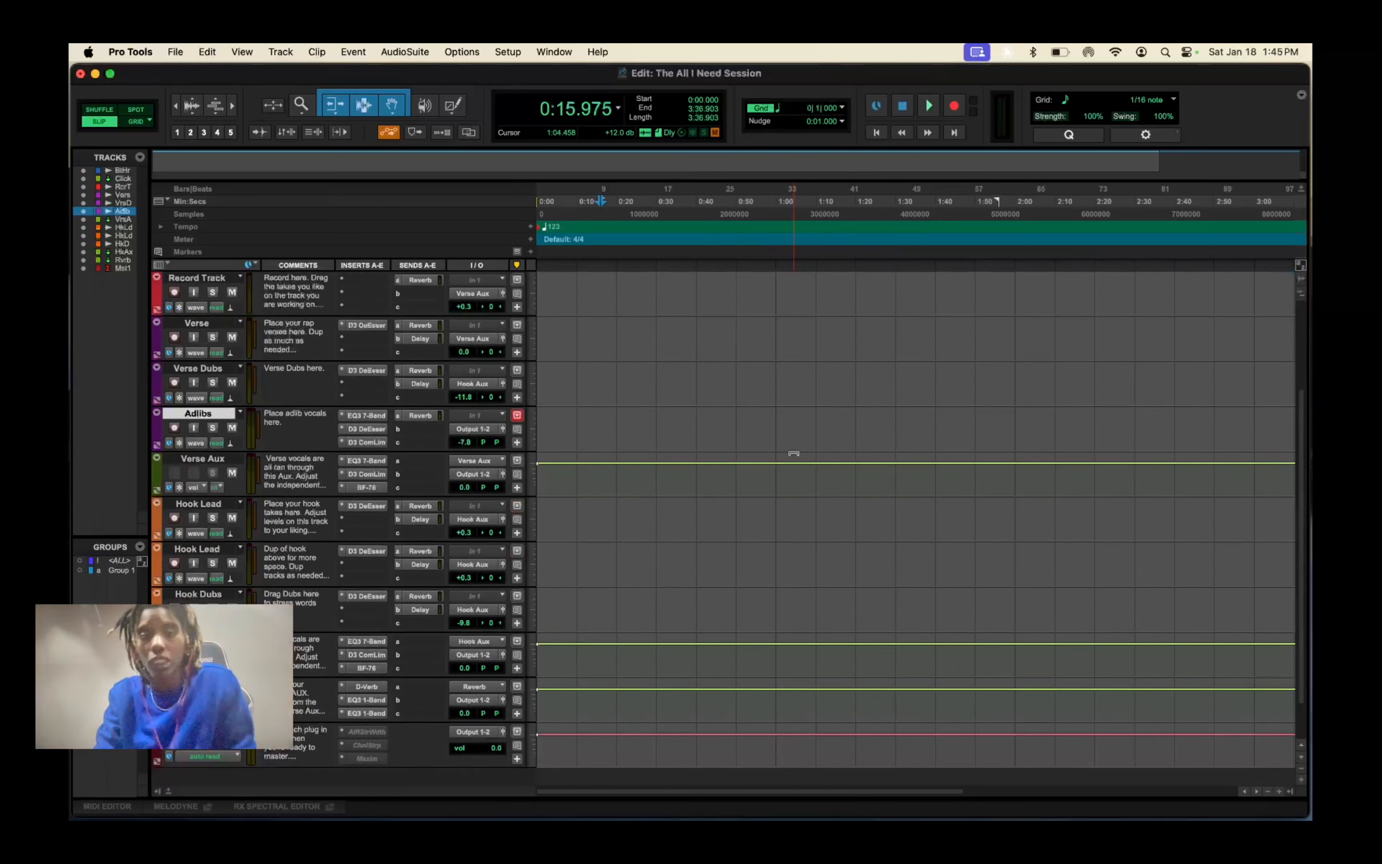
scroll(430, 409, down, 5)
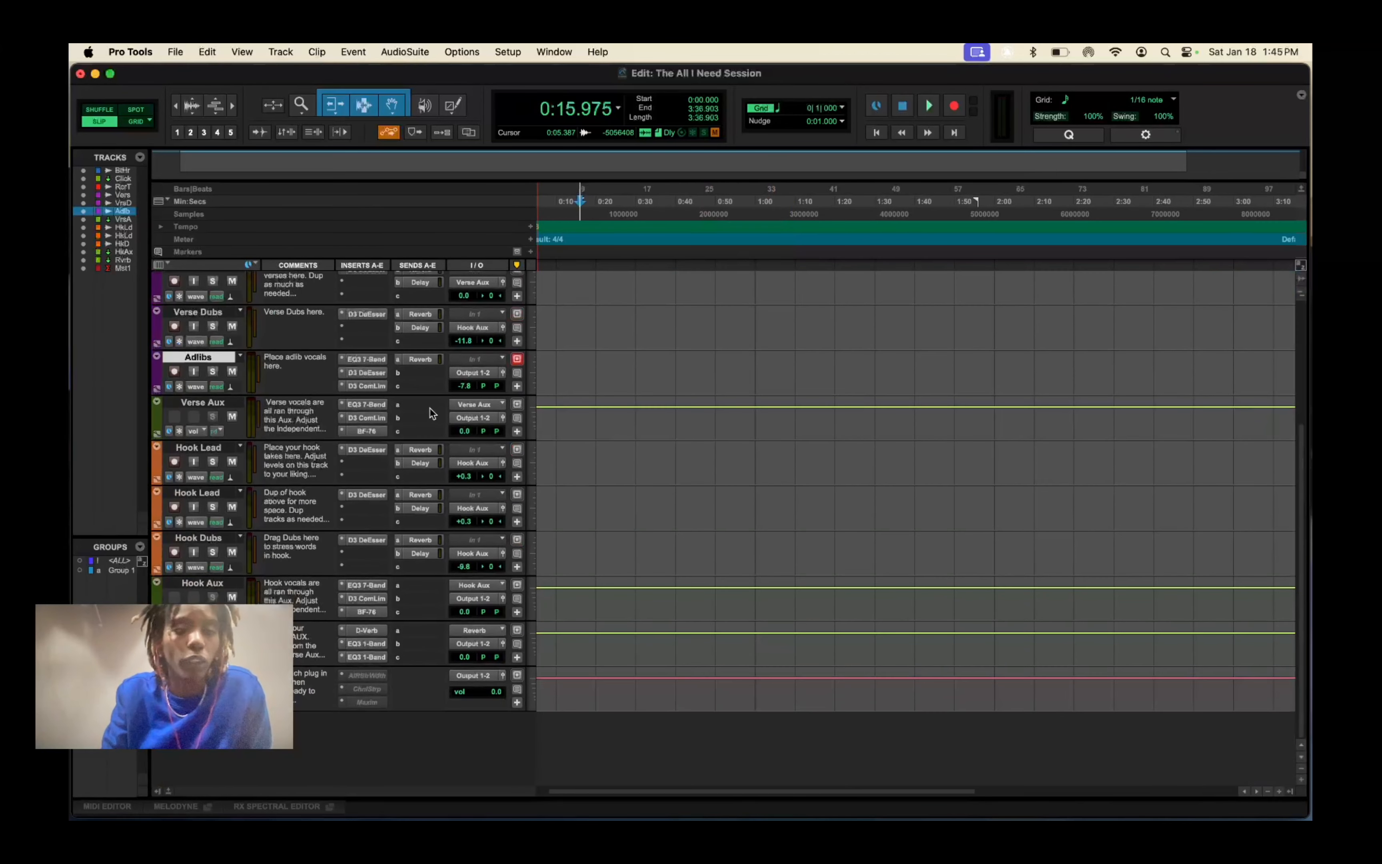
scroll(429, 408, up, 5)
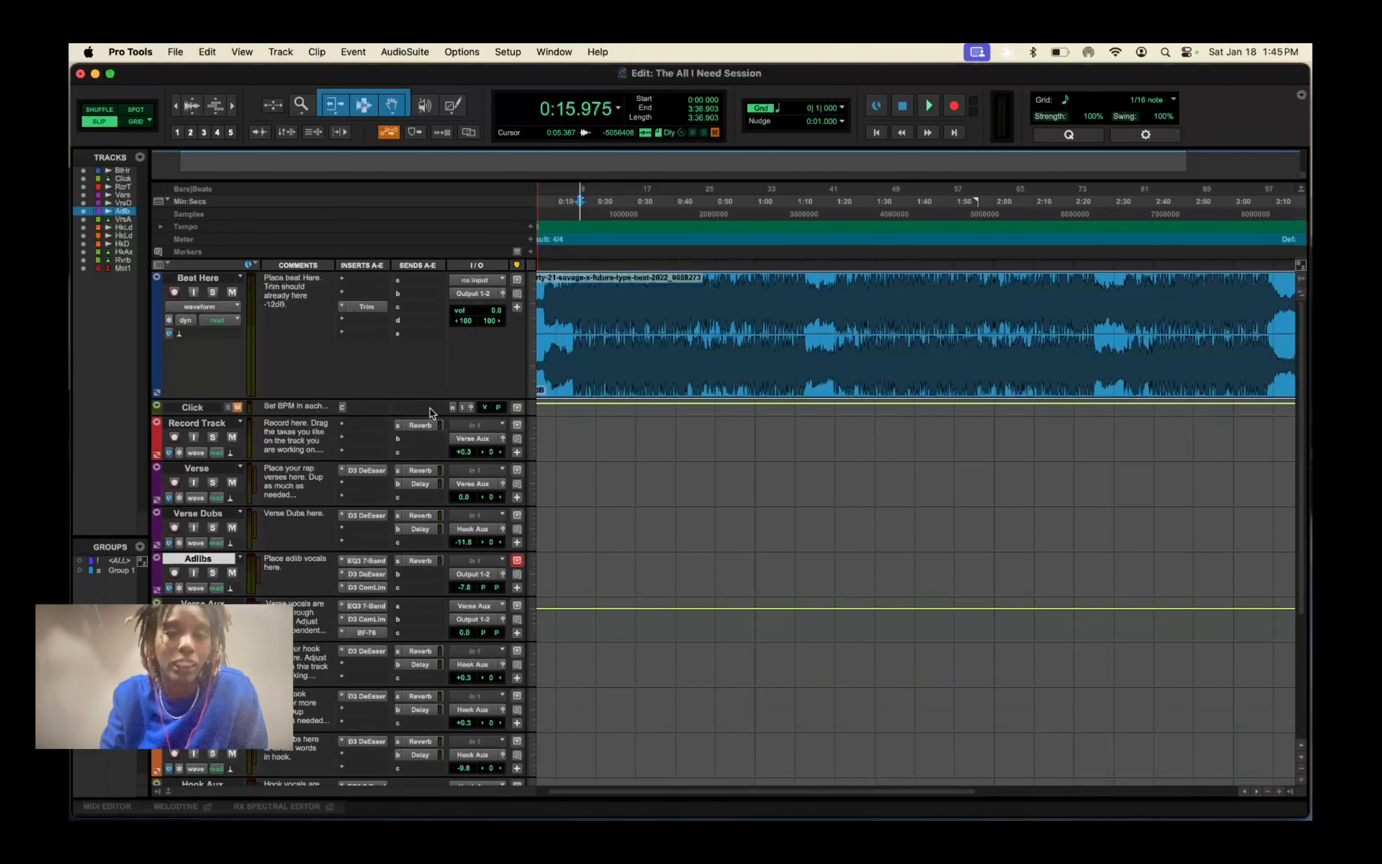
Check the playback device and hardware buffer size in the Playback Engine settings and accept them.
click(508, 52)
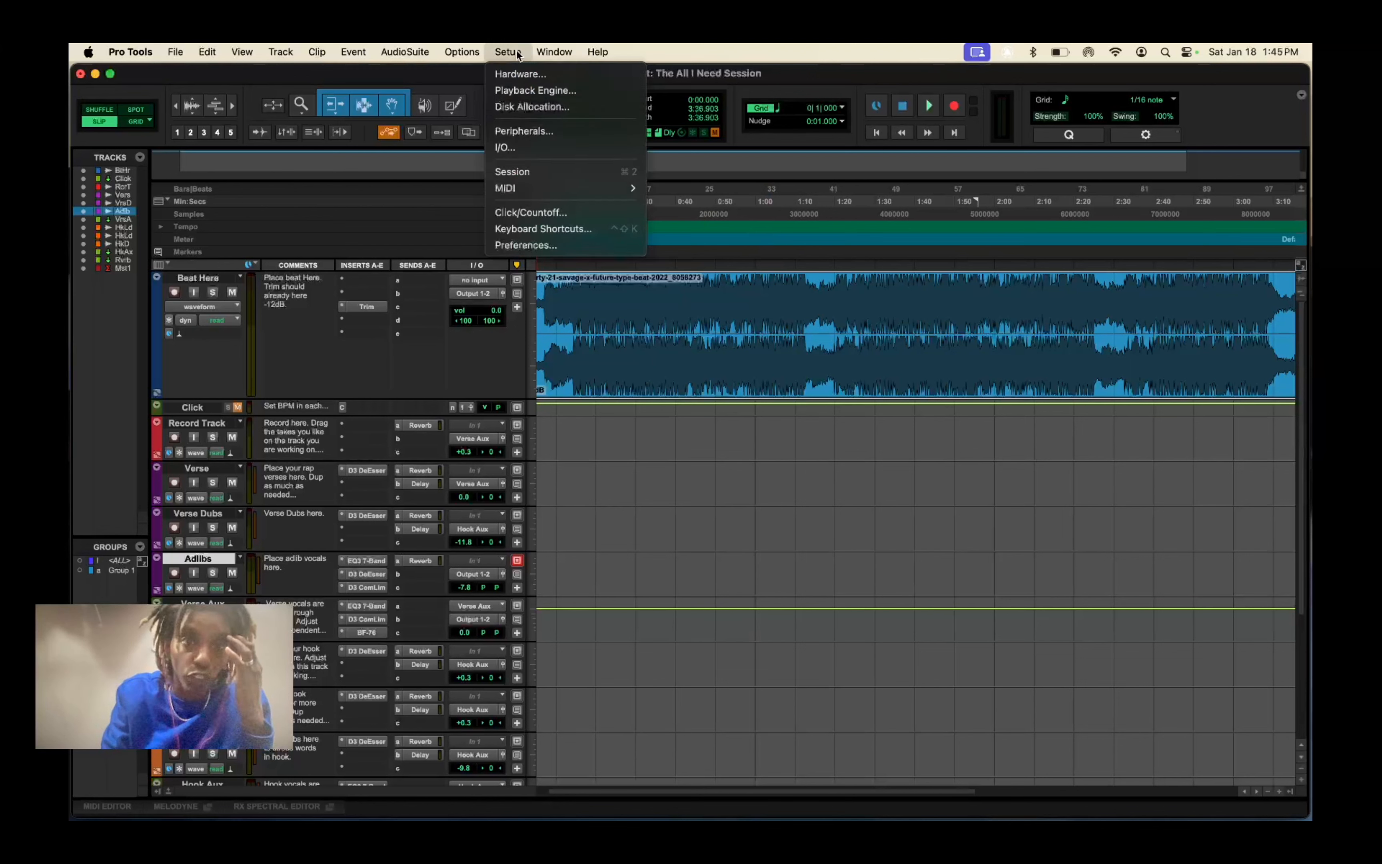
click(526, 96)
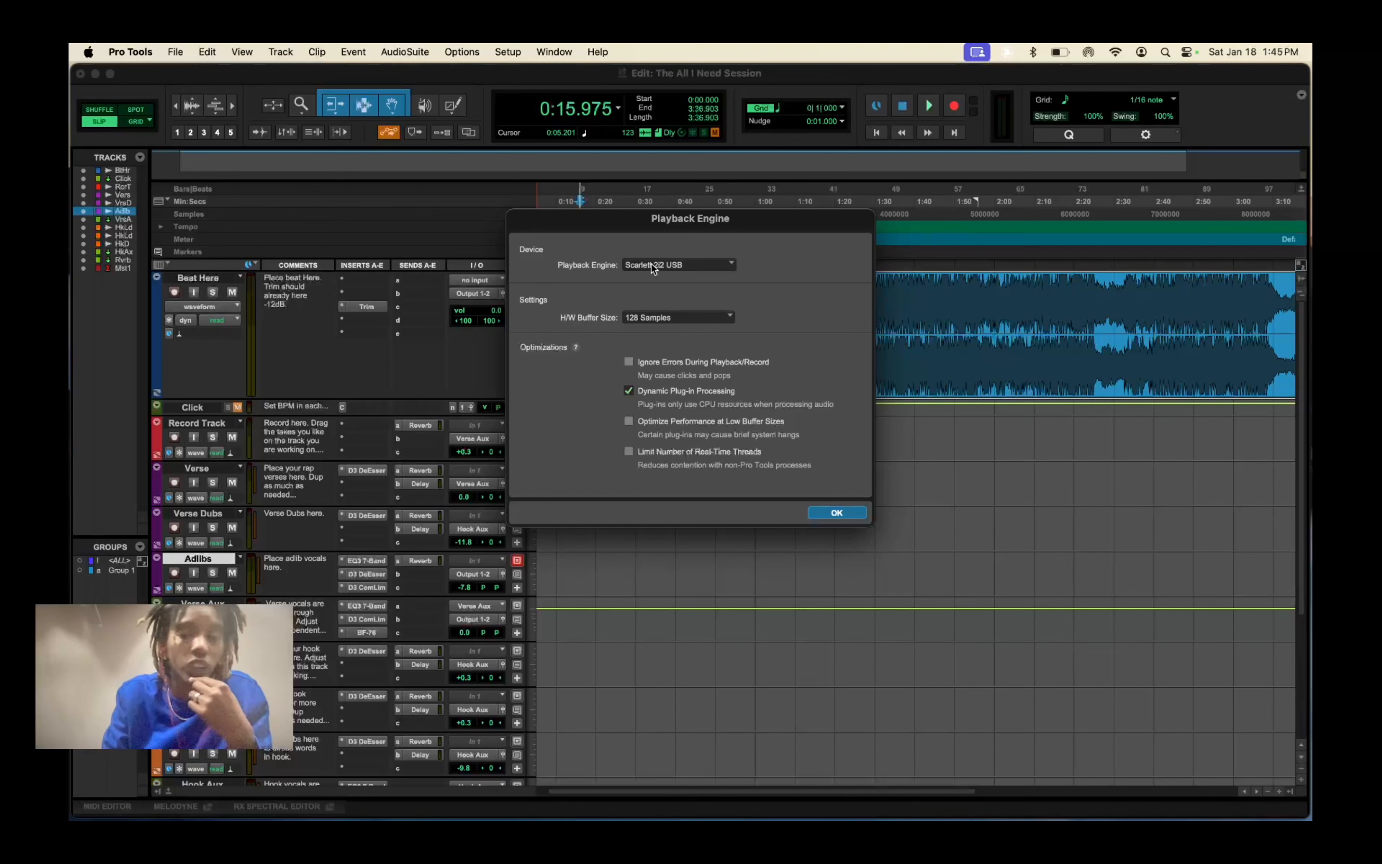
click(822, 512)
click(830, 524)
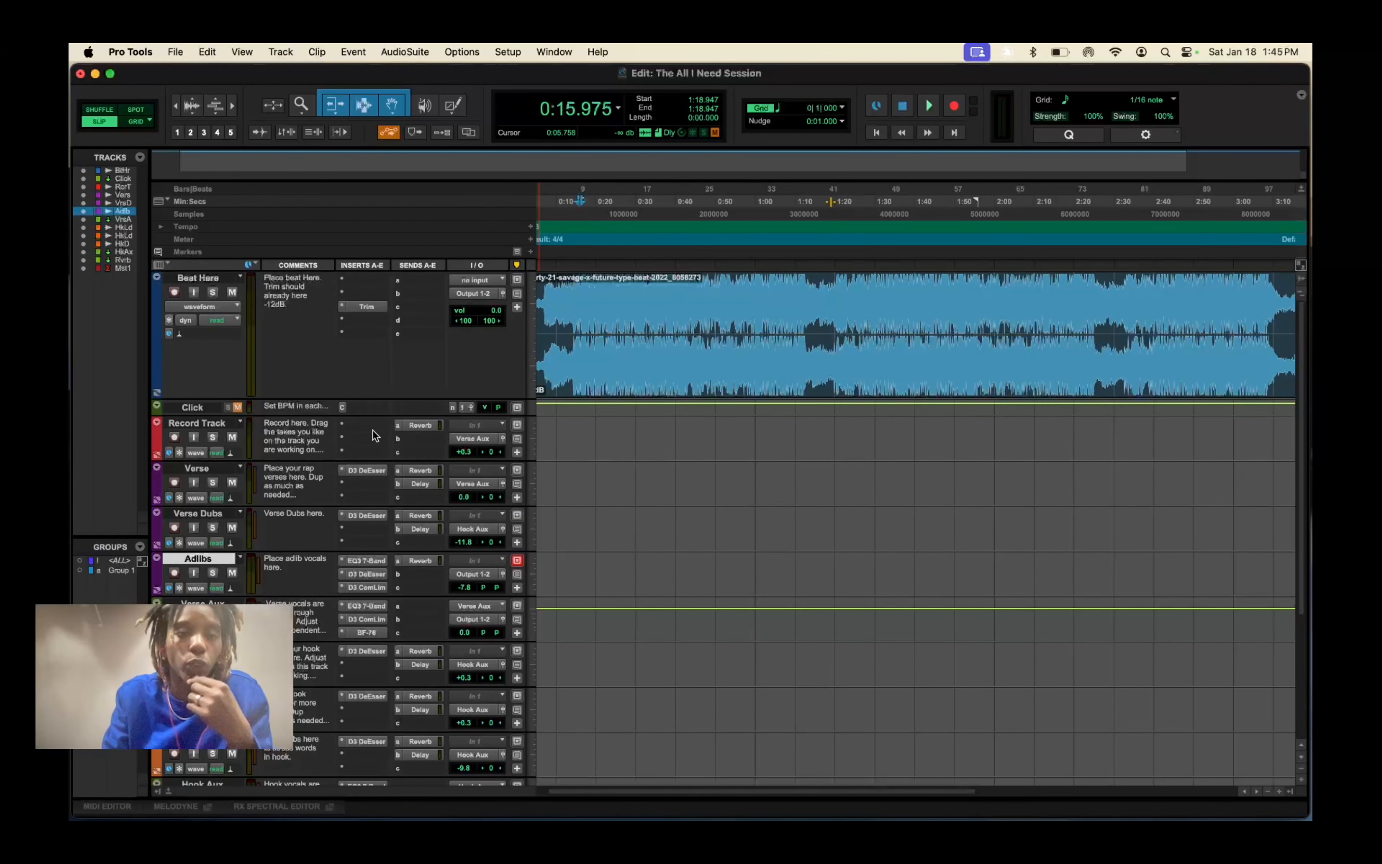
Make the Record Track taller and set its input to interface Input 1 (Mono).
click(211, 424)
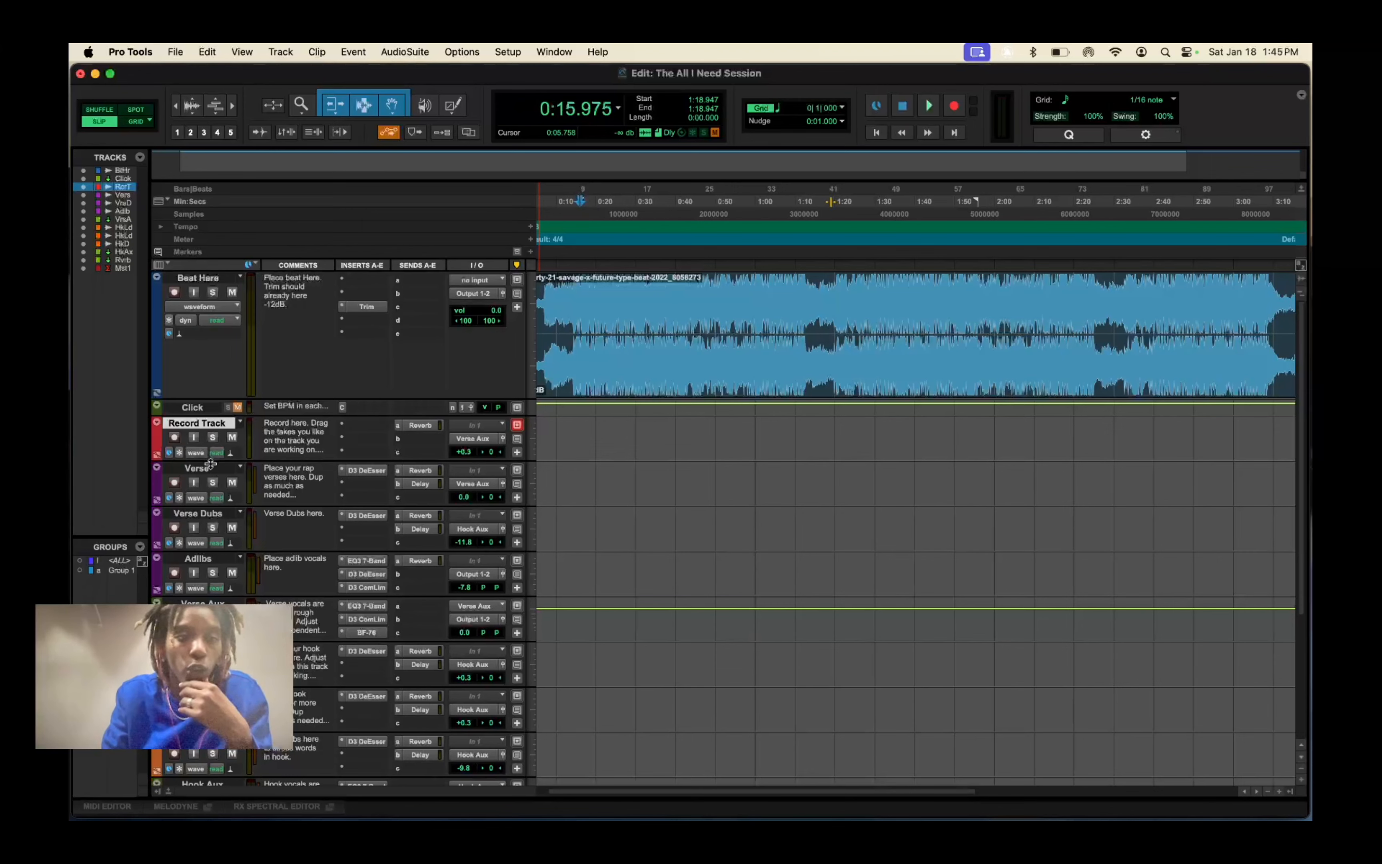
drag(211, 464, 211, 528)
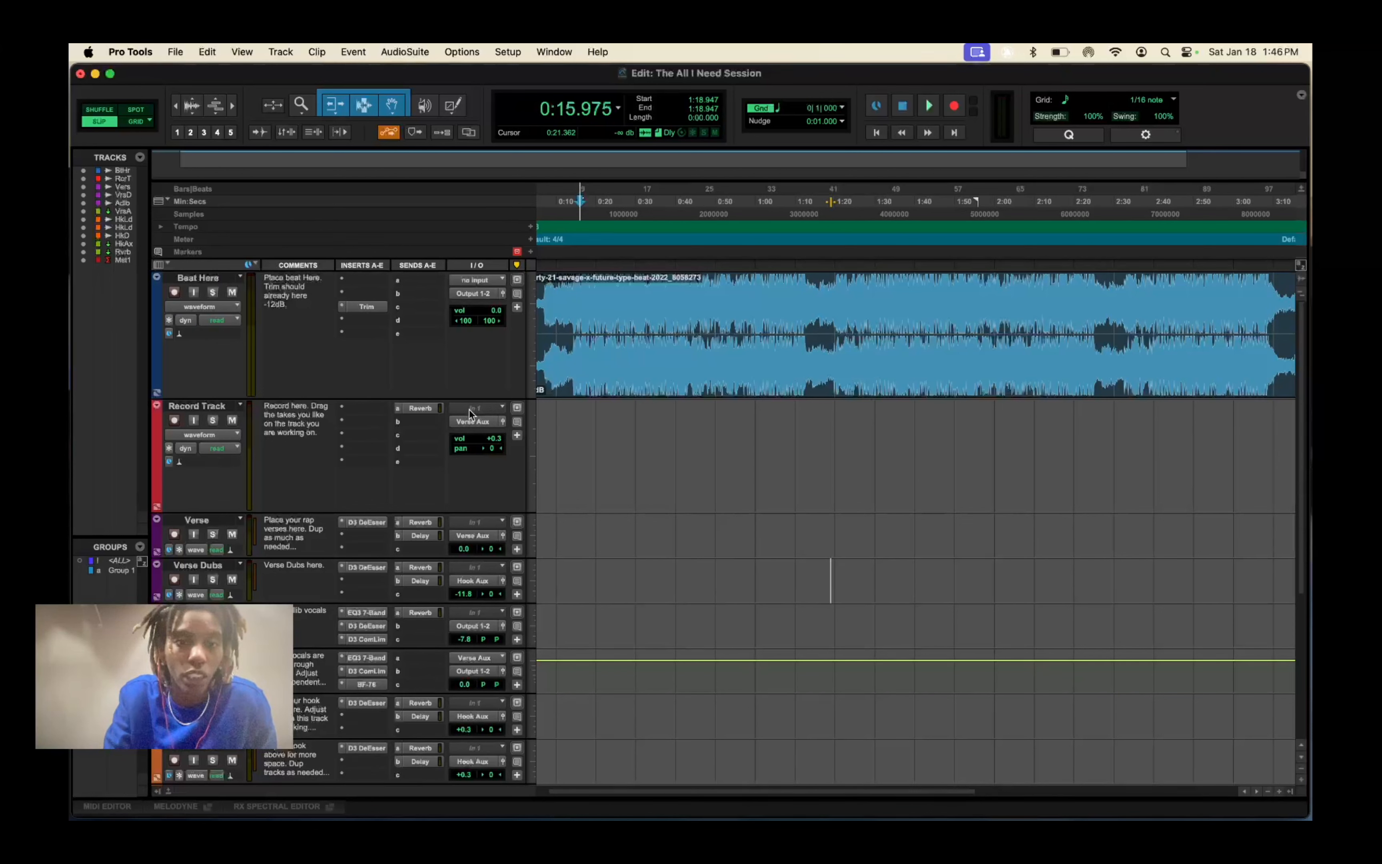
click(469, 411)
mouse_move(490, 411)
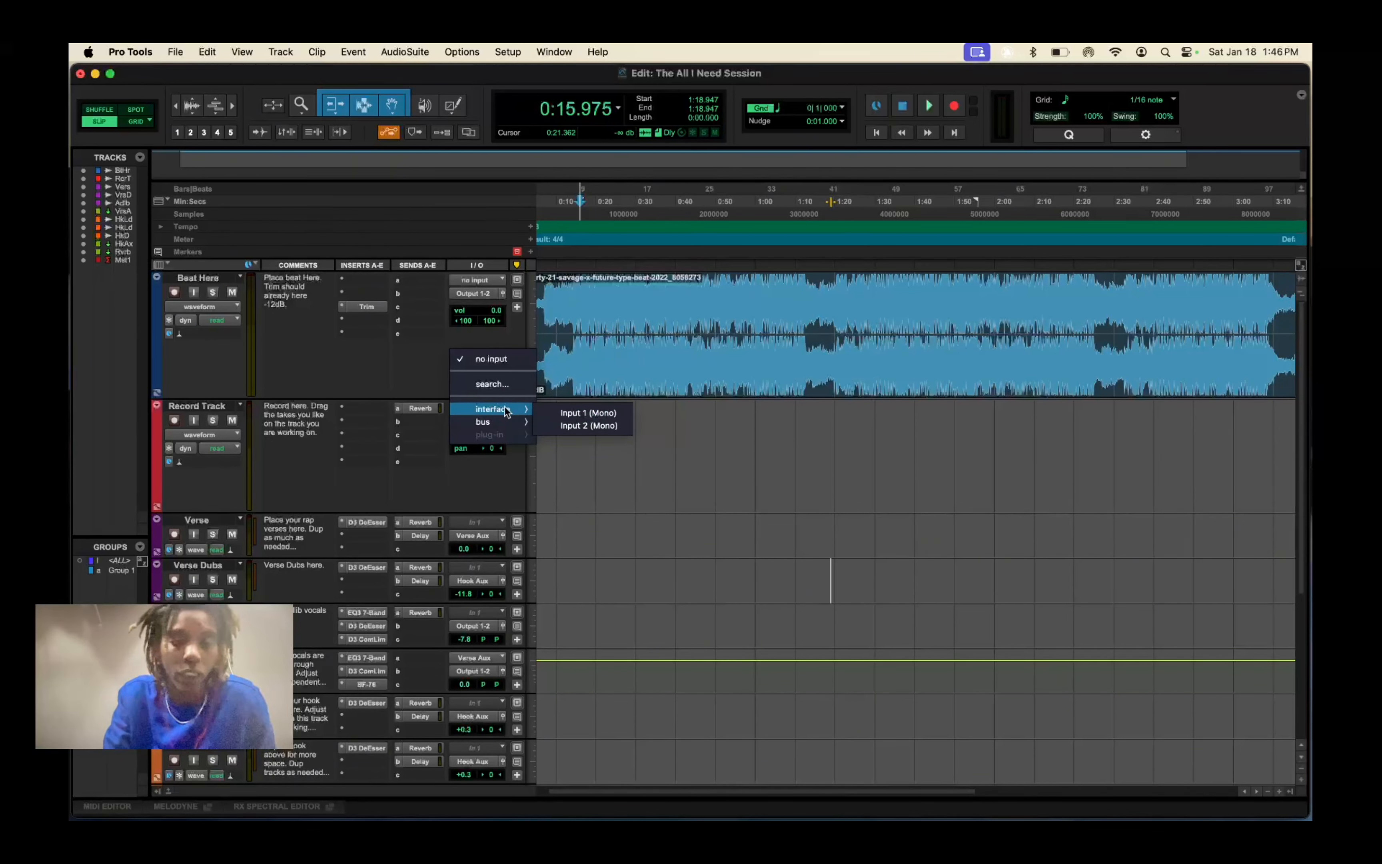
click(581, 414)
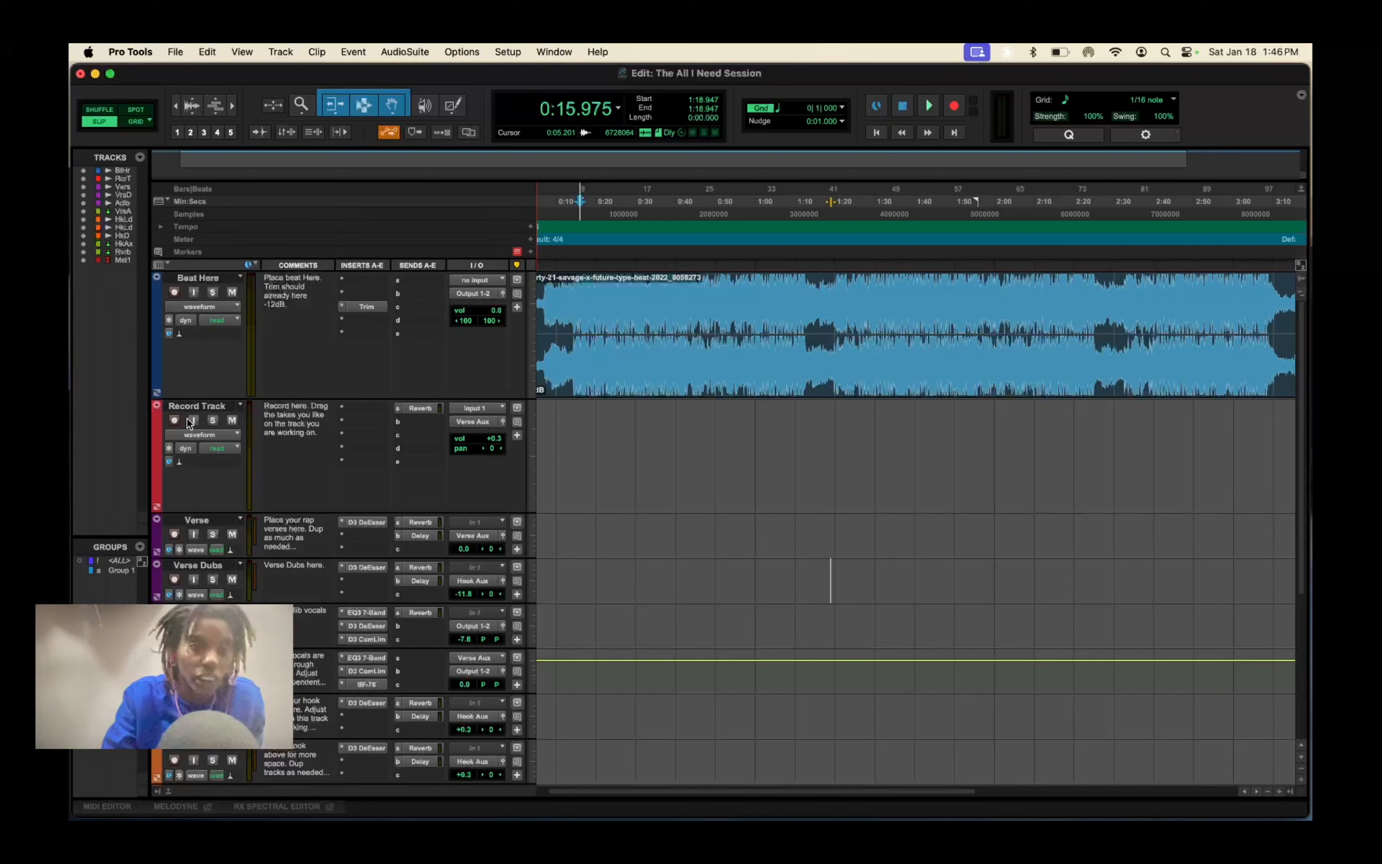
Arm the Record Track and record a vocal take of about 48 seconds from the session start.
click(174, 421)
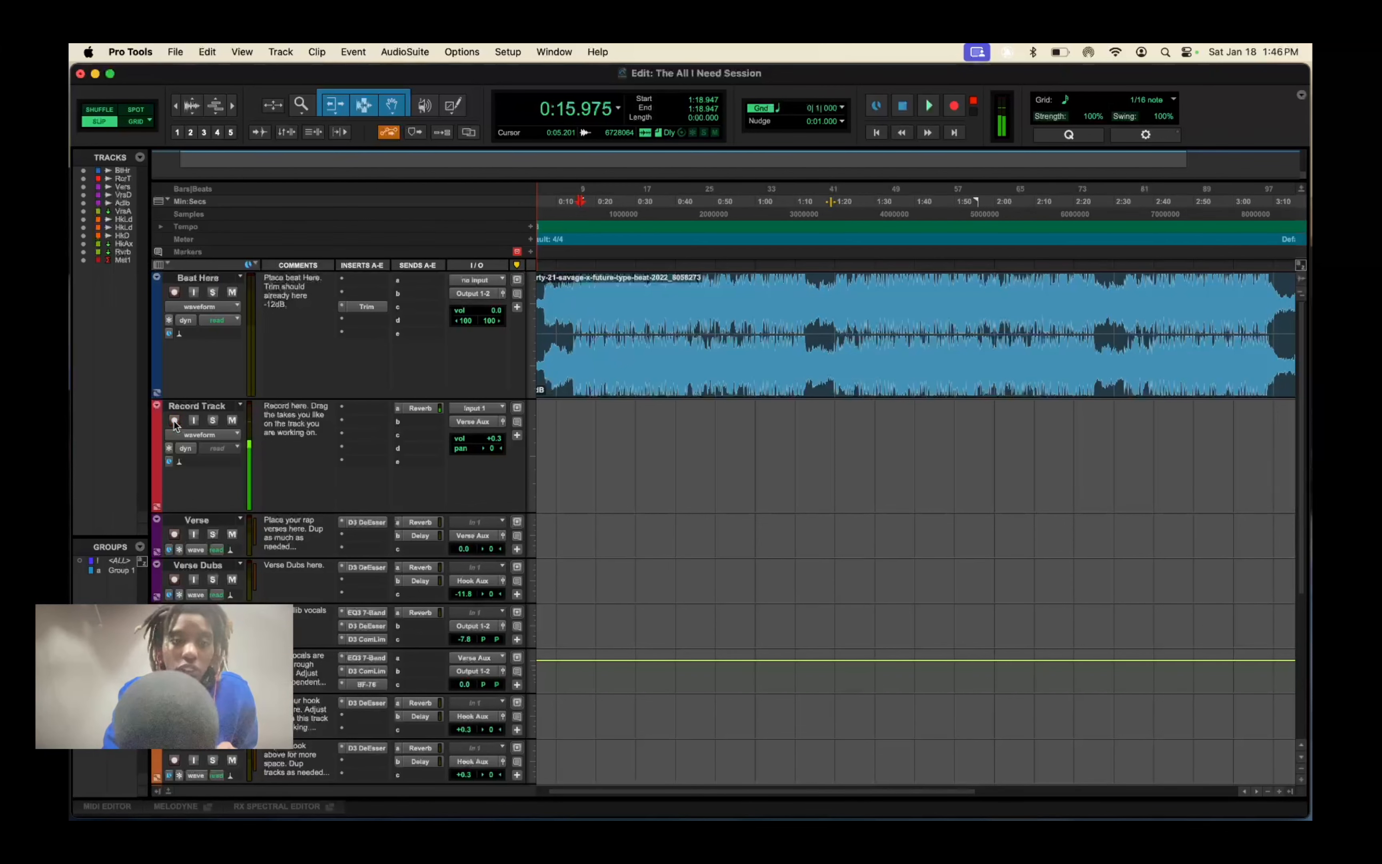
key(Return)
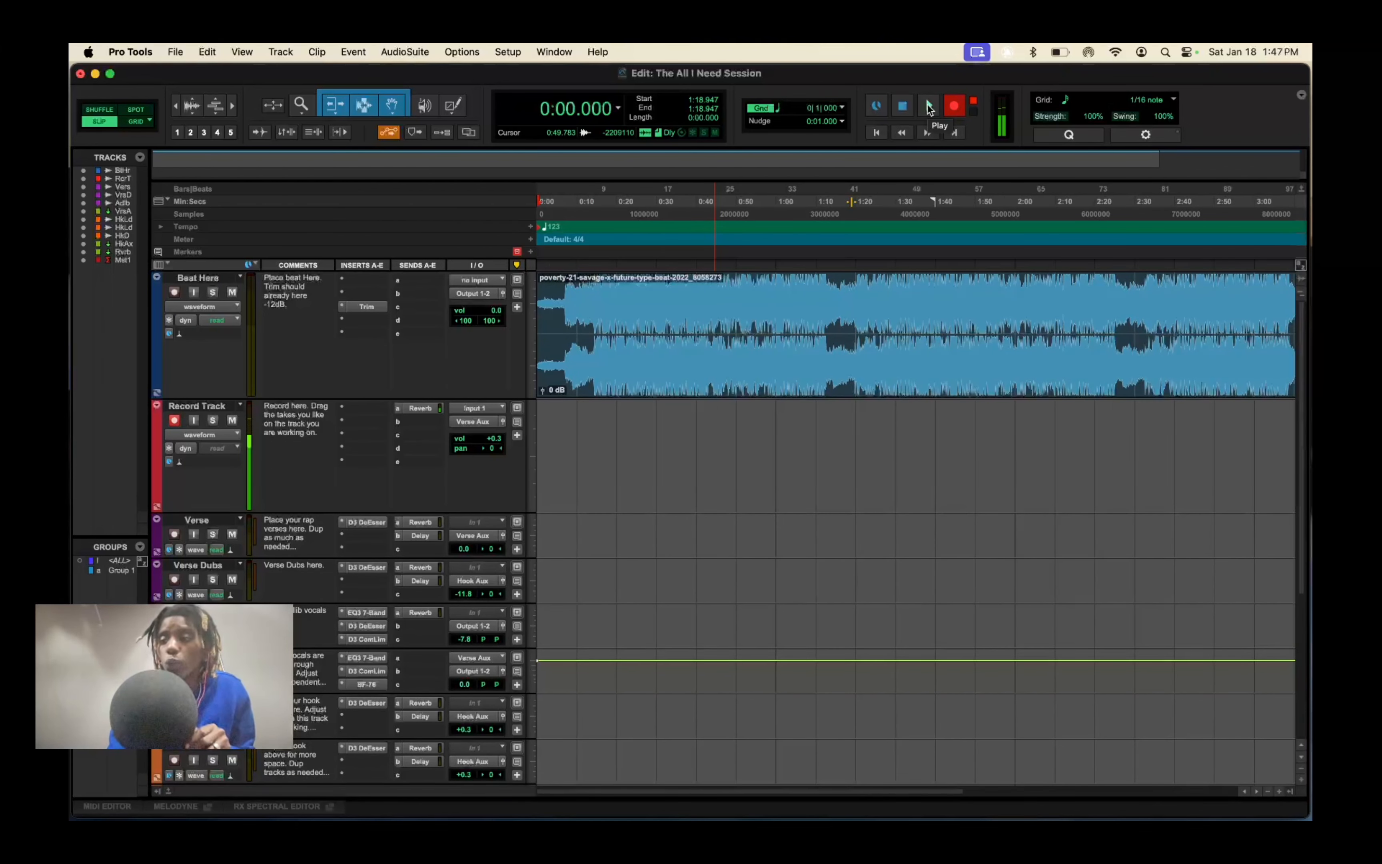
click(929, 108)
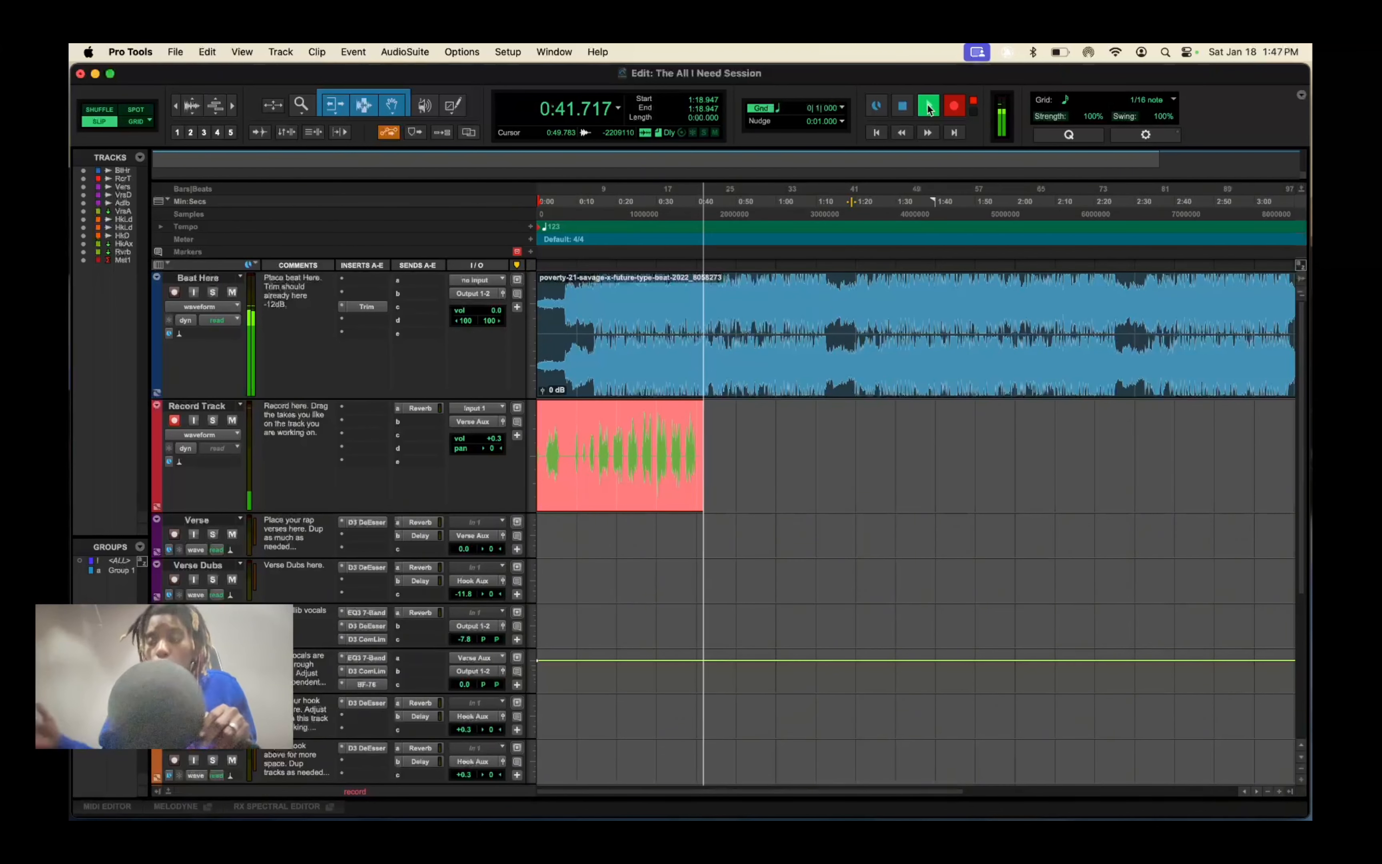
key(space)
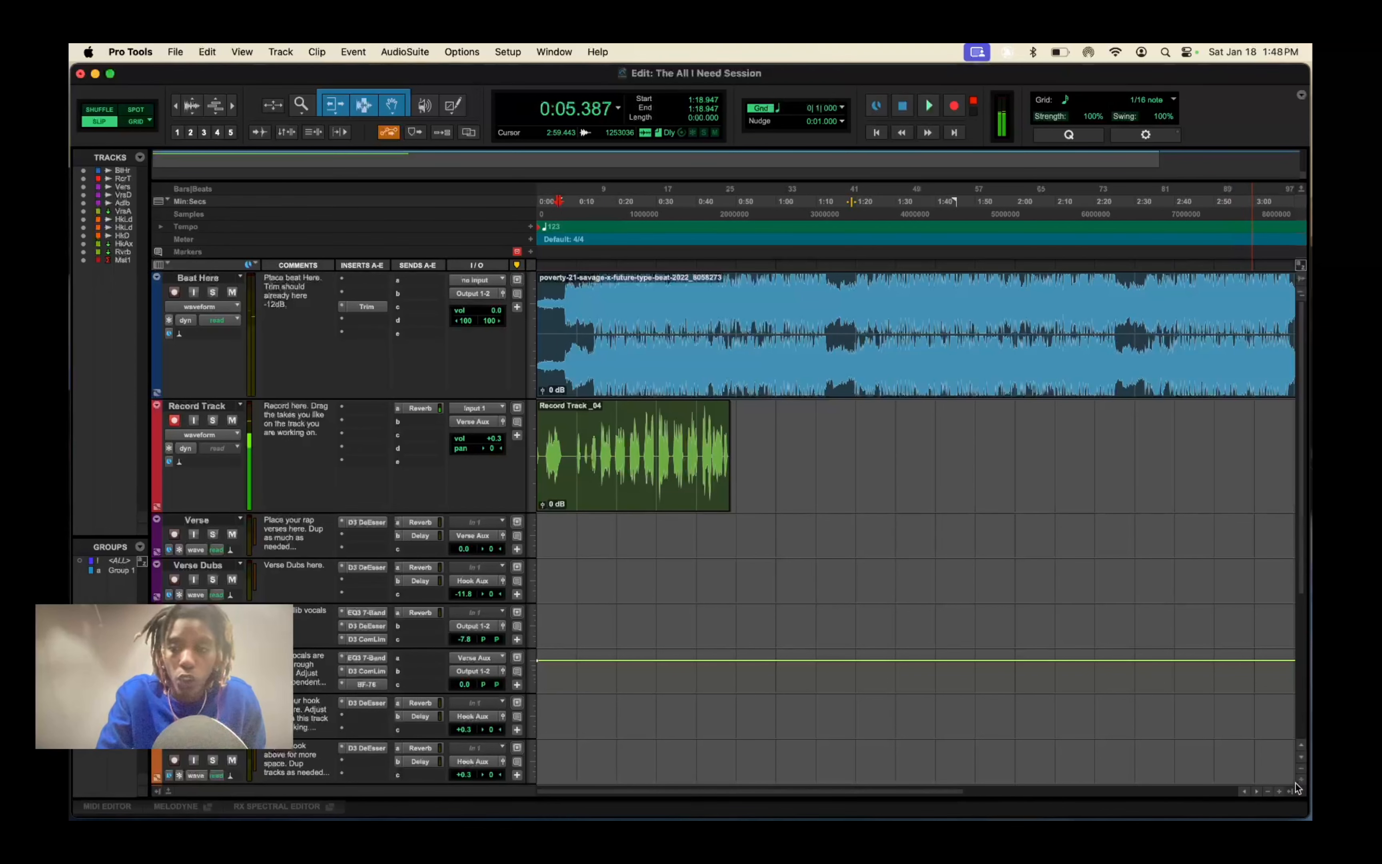
Move the Hook Lead track directly below the Record Track.
click(1279, 791)
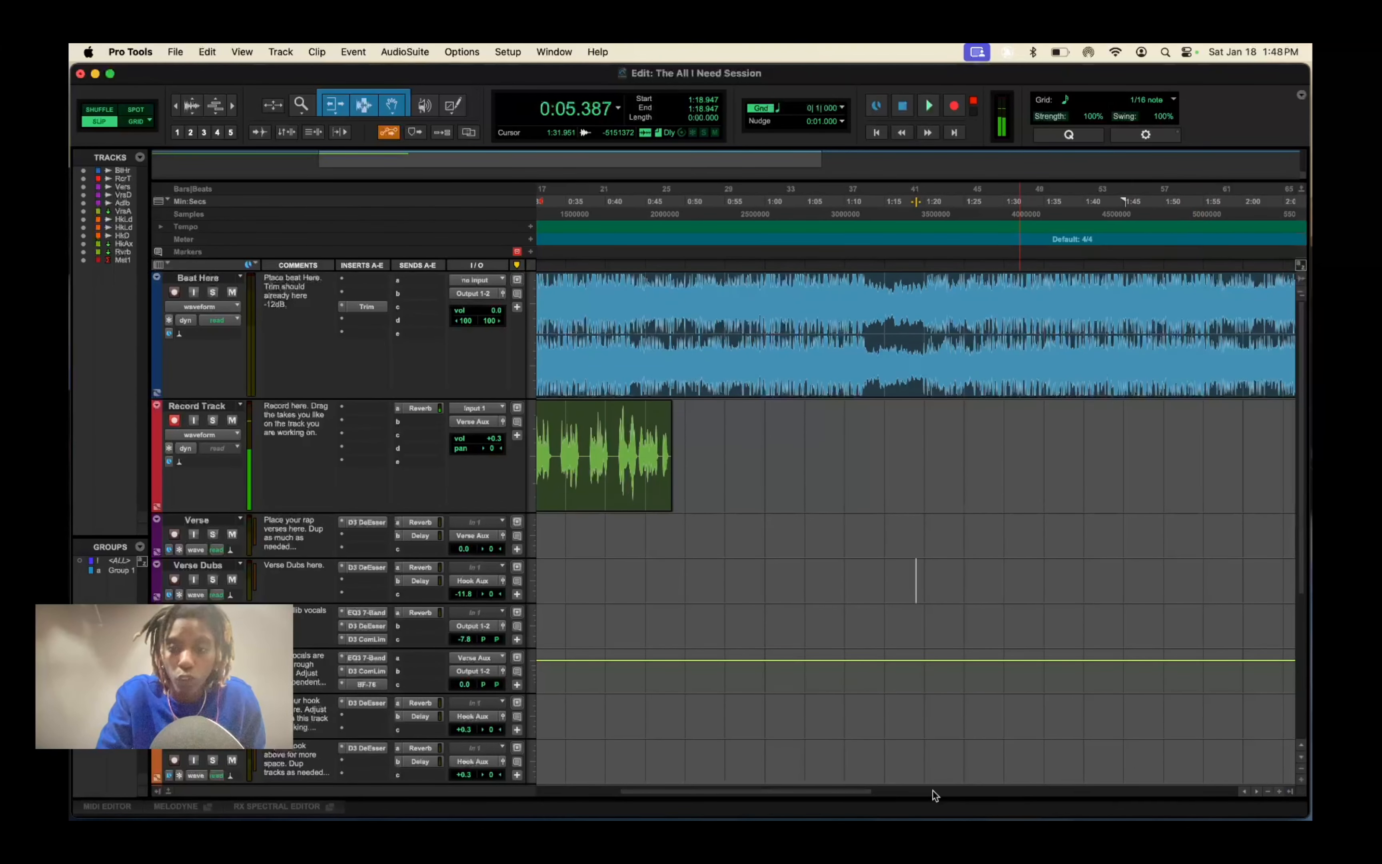
drag(862, 795, 682, 788)
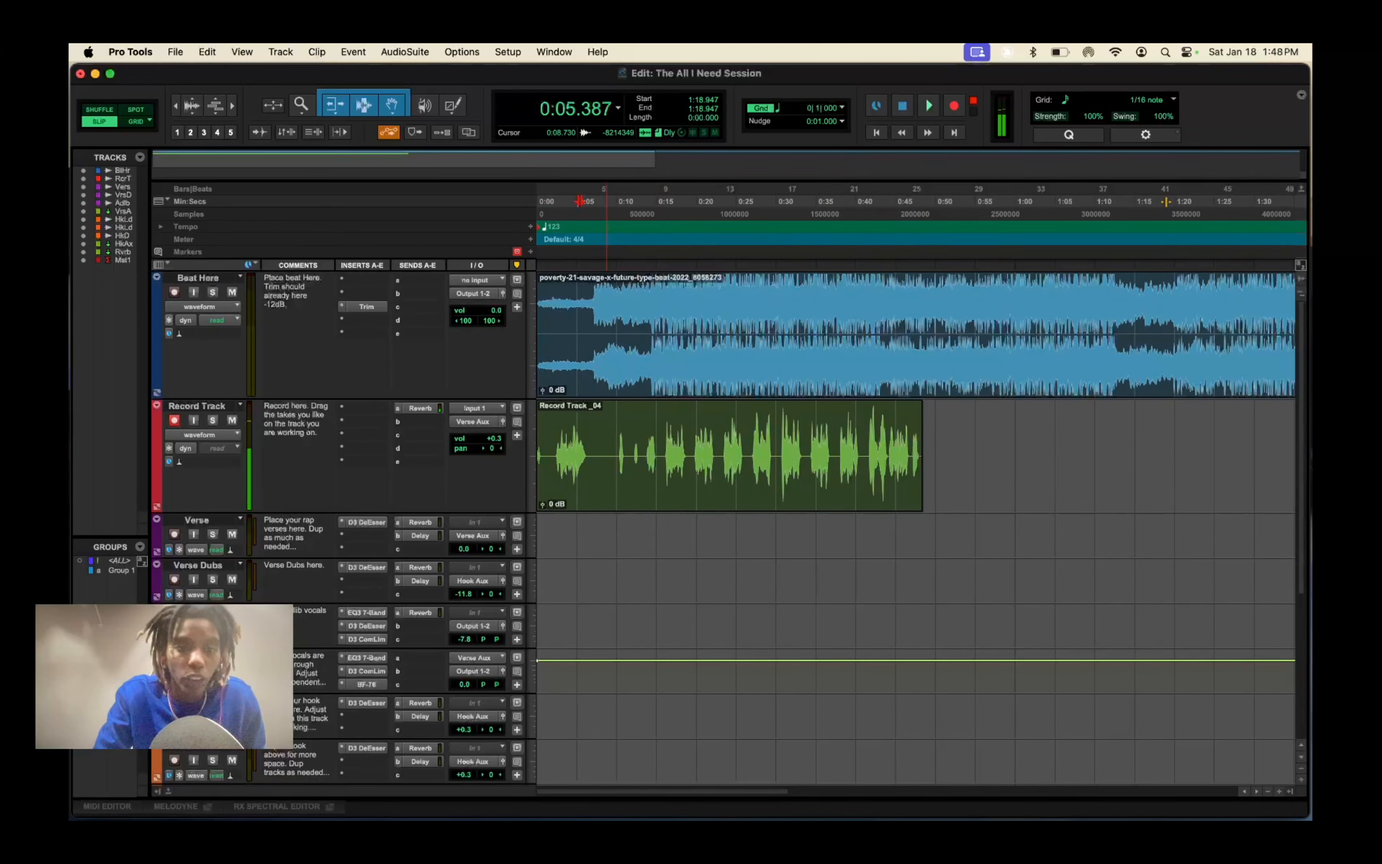
drag(198, 700, 198, 520)
Move the recorded take onto the Hook Lead track and trim its start to about 0:13.4.
drag(685, 509, 685, 535)
drag(534, 538, 648, 547)
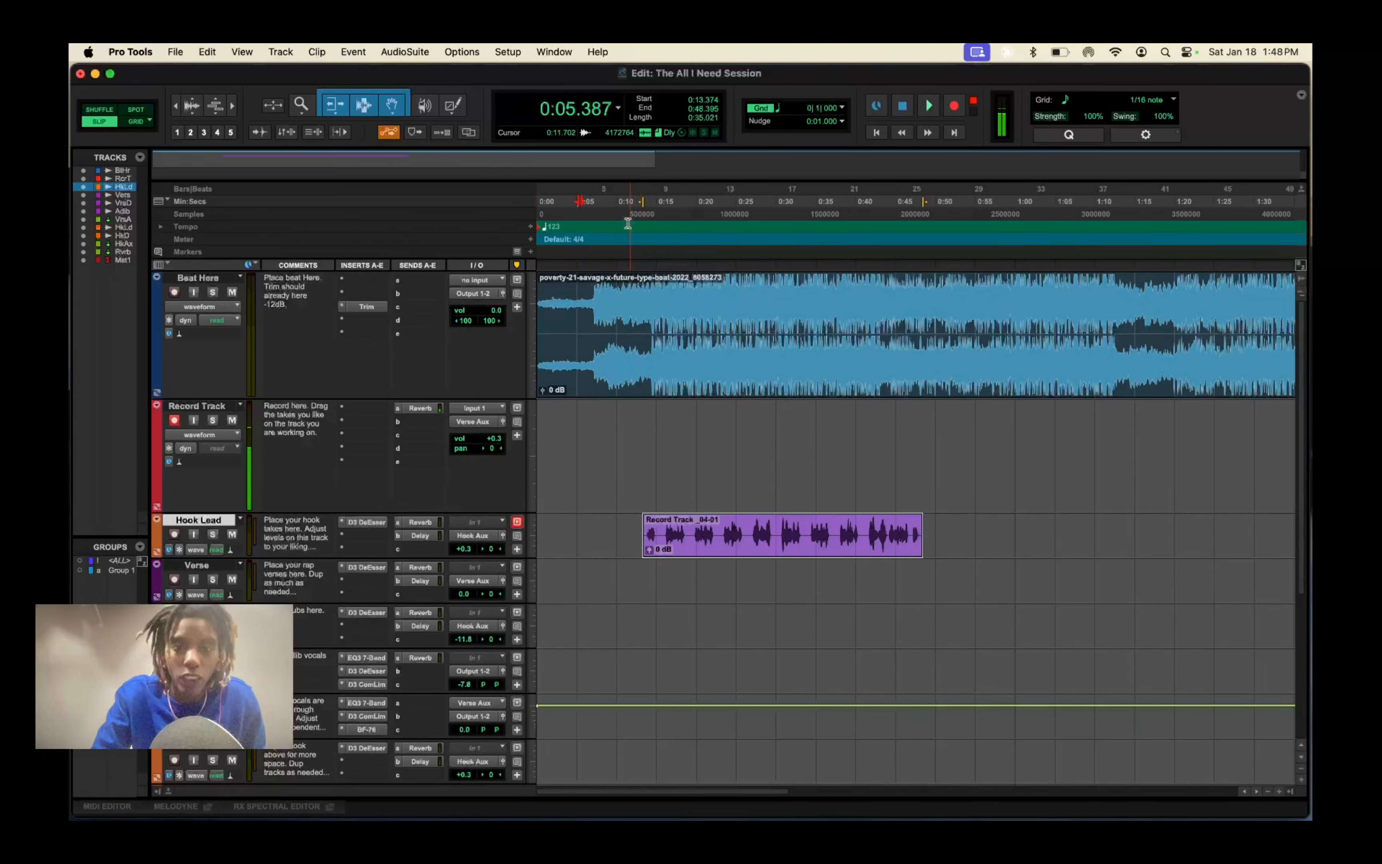
Play back the hook take on a taller Hook Lead track, and trim the end of its clip.
key(space)
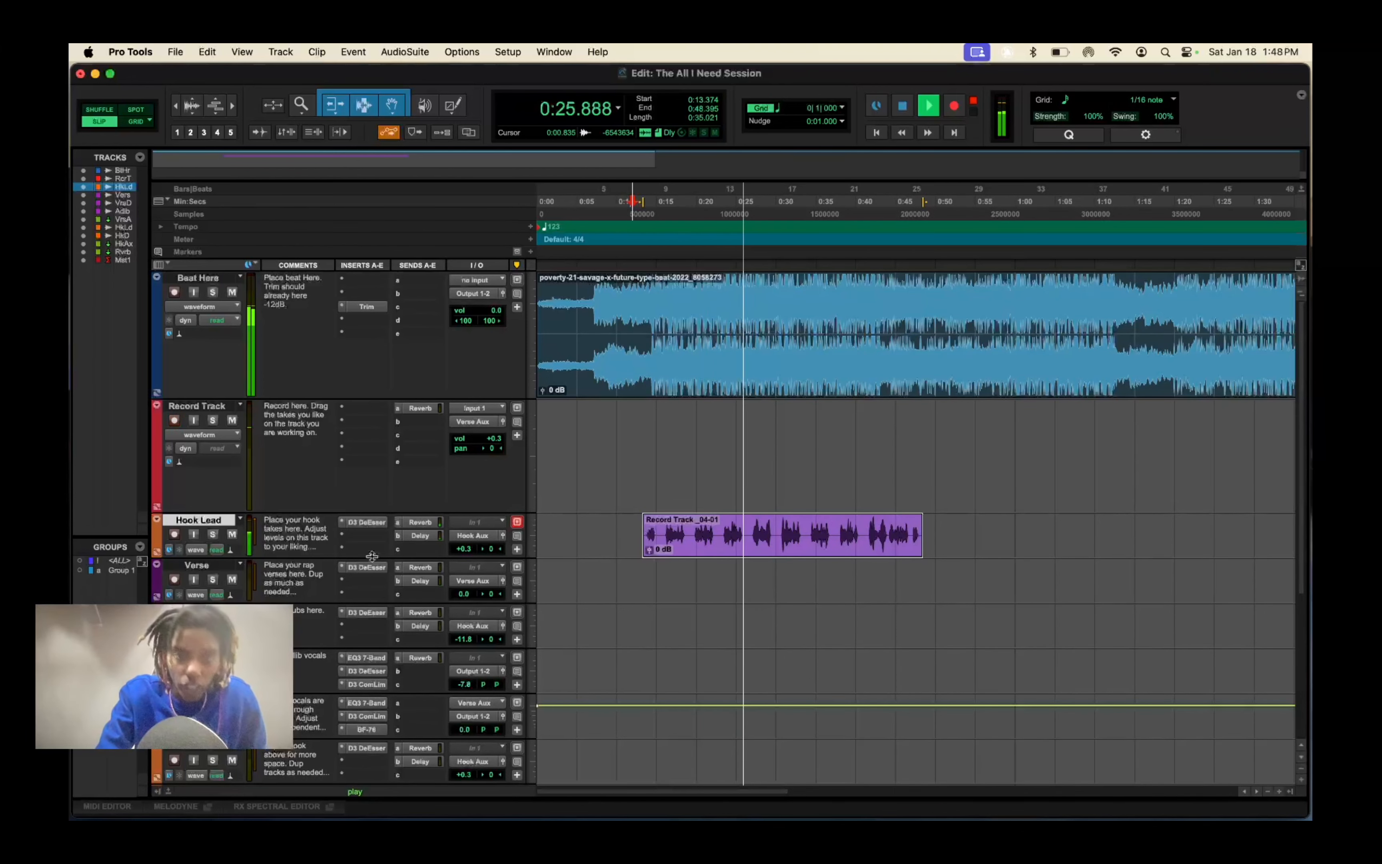
drag(374, 558, 374, 591)
scroll(672, 571, down, 5)
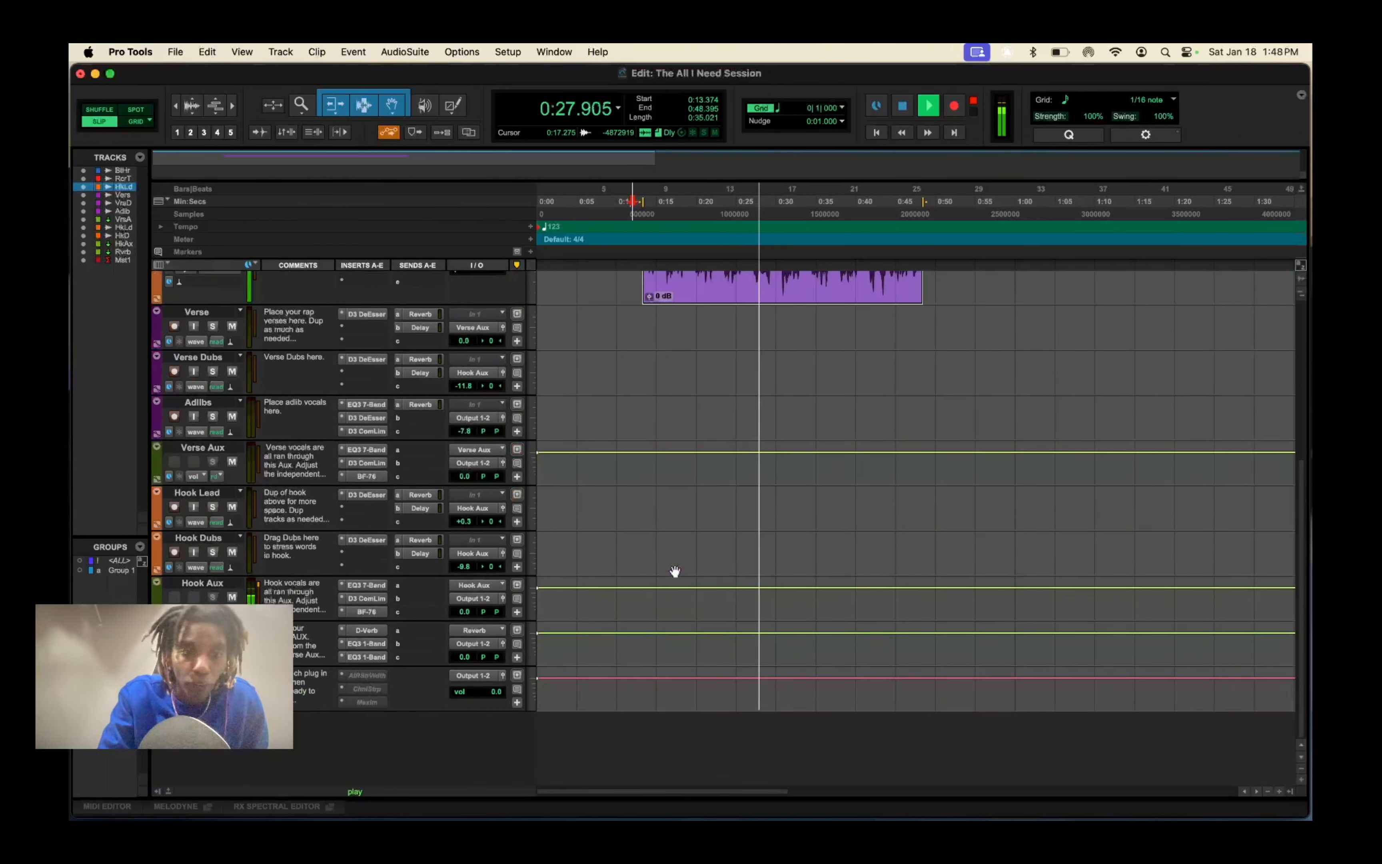
scroll(672, 564, up, 4)
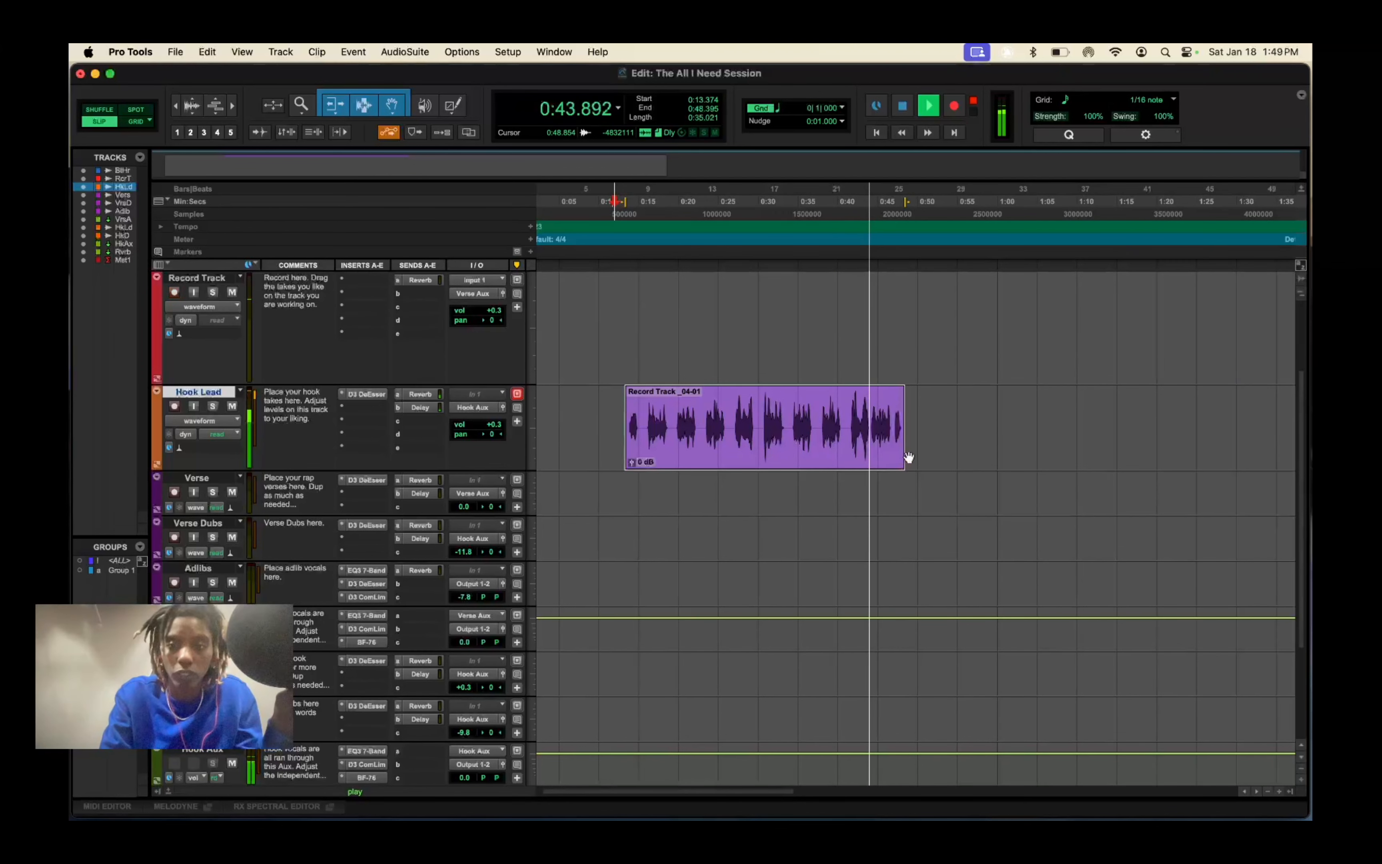
key(space)
drag(903, 452, 857, 449)
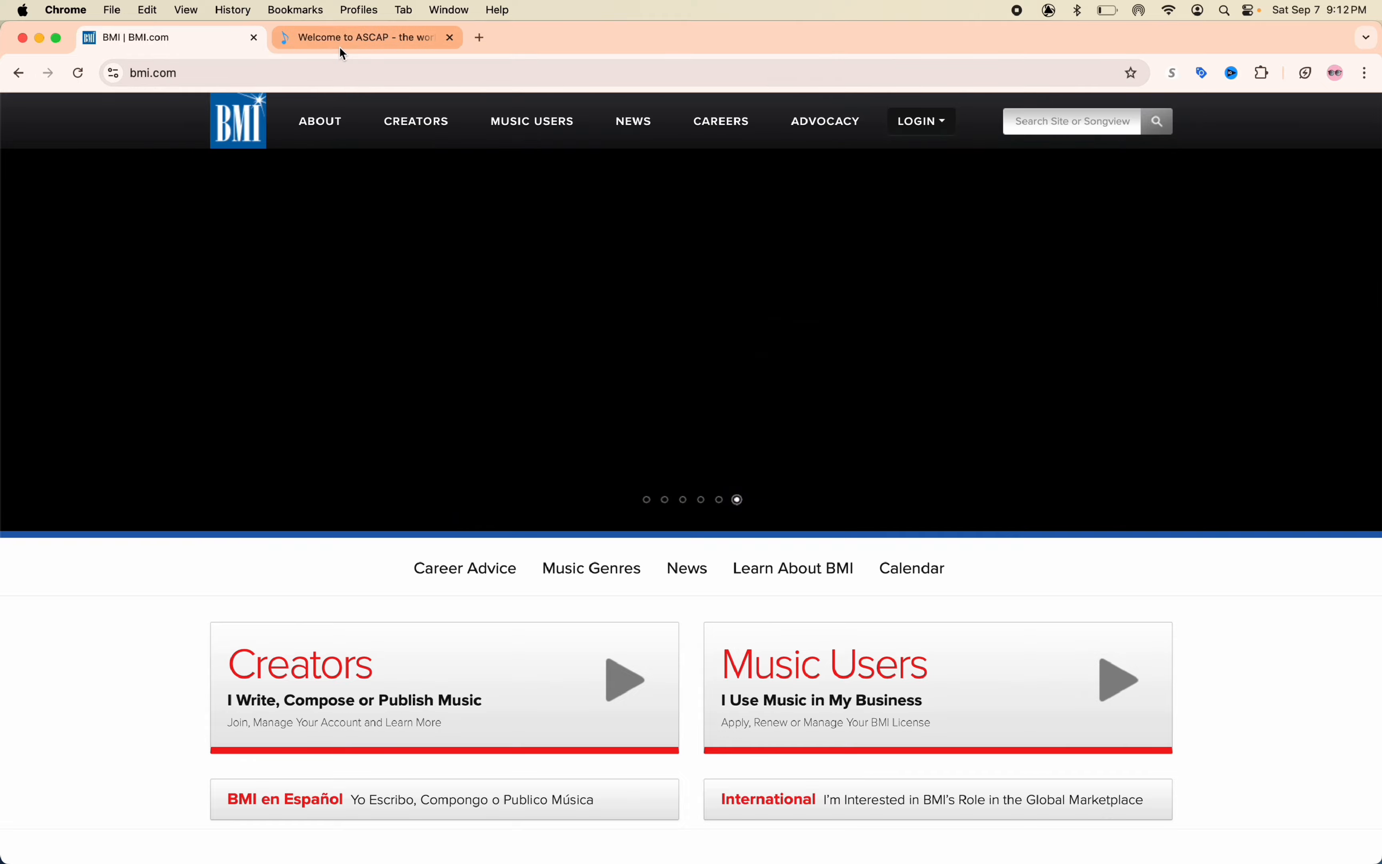
Switch to Chrome and view the ASCAP home page.
click(339, 50)
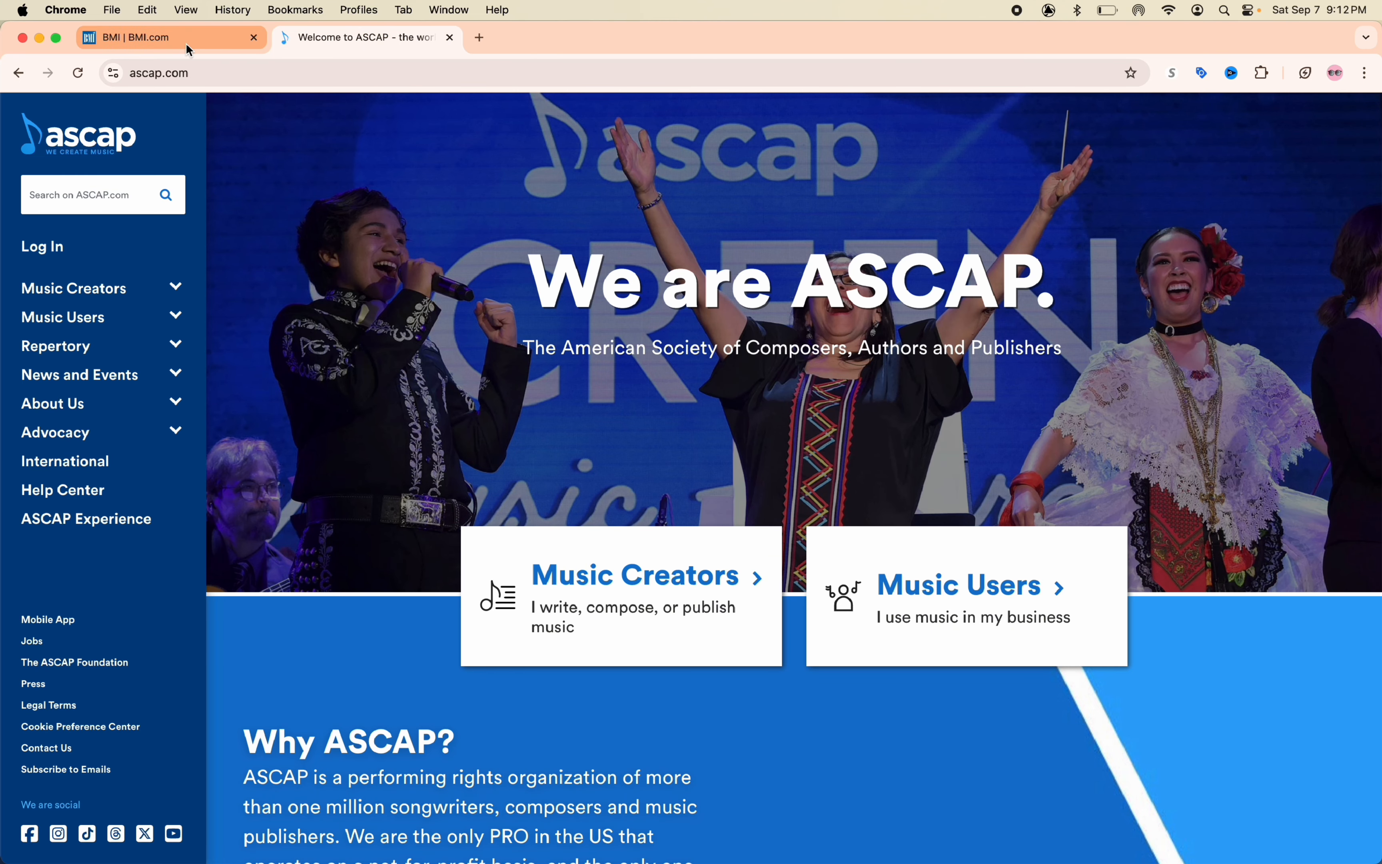
Open the registermysongs.com website in a new browser tab.
click(480, 38)
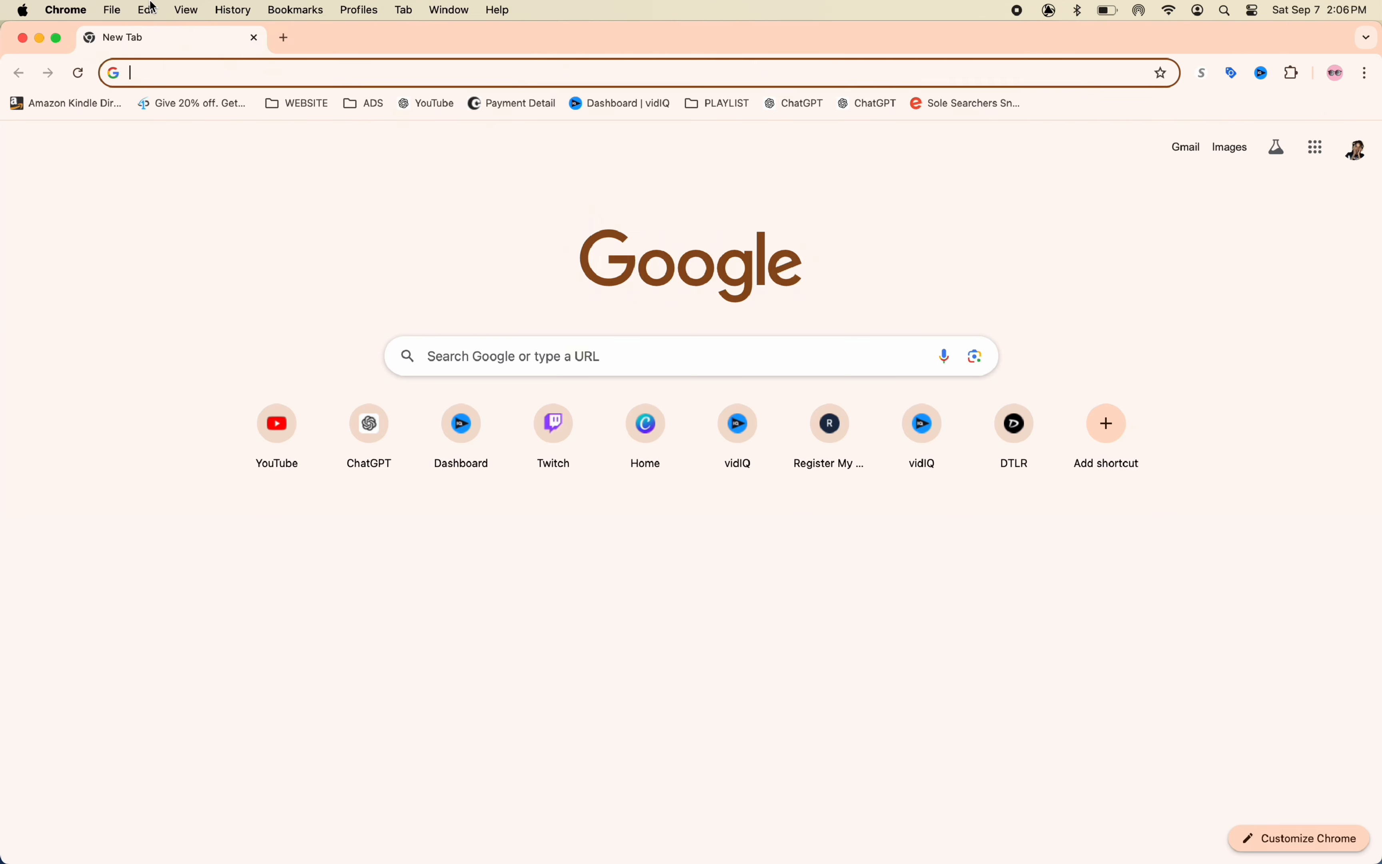
text(regi)
key(Right)
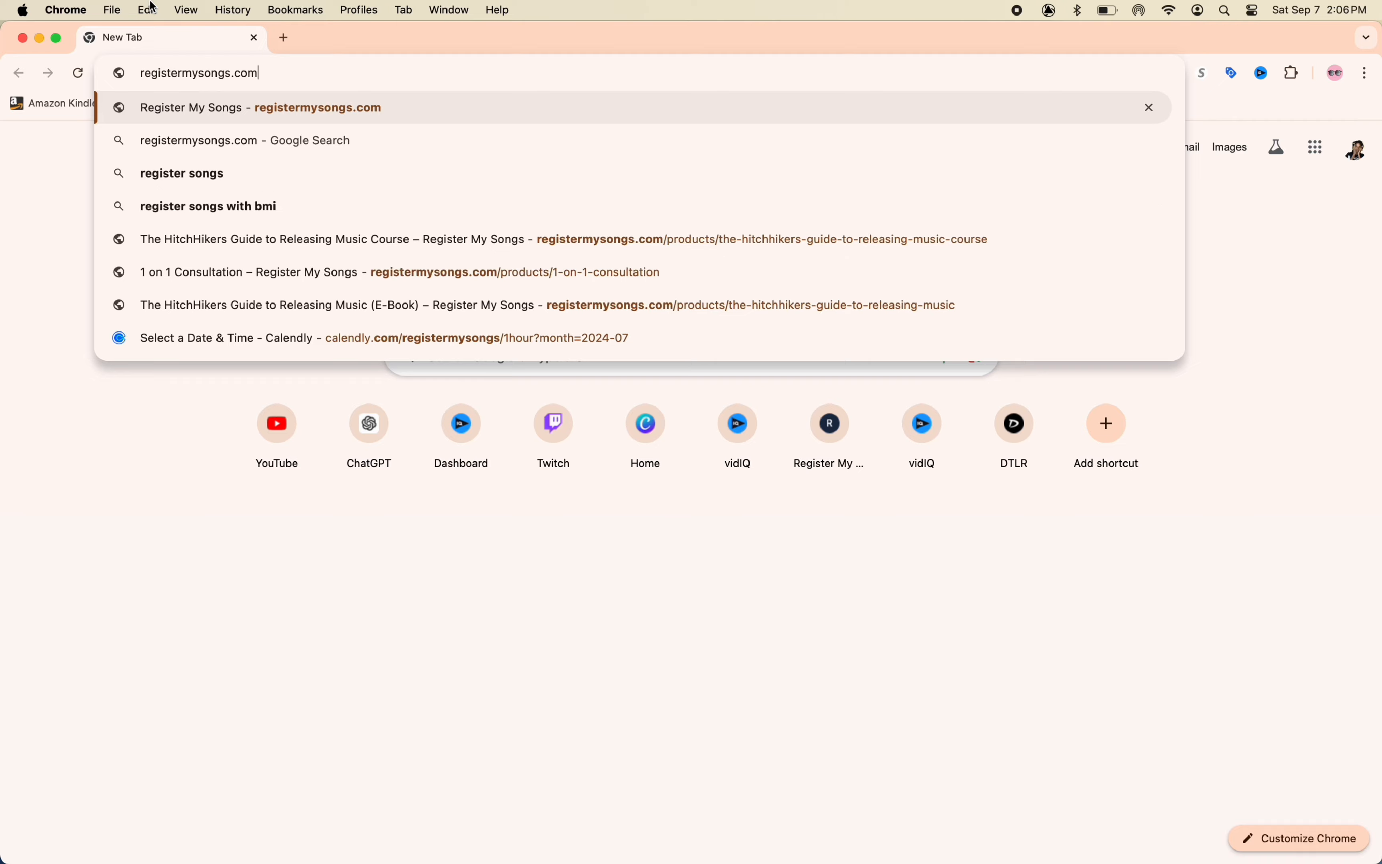
key(Return)
Find The HitchHikers Guide to Releasing Music (E-Book) in the store and add it to the cart.
scroll(687, 400, down, 15)
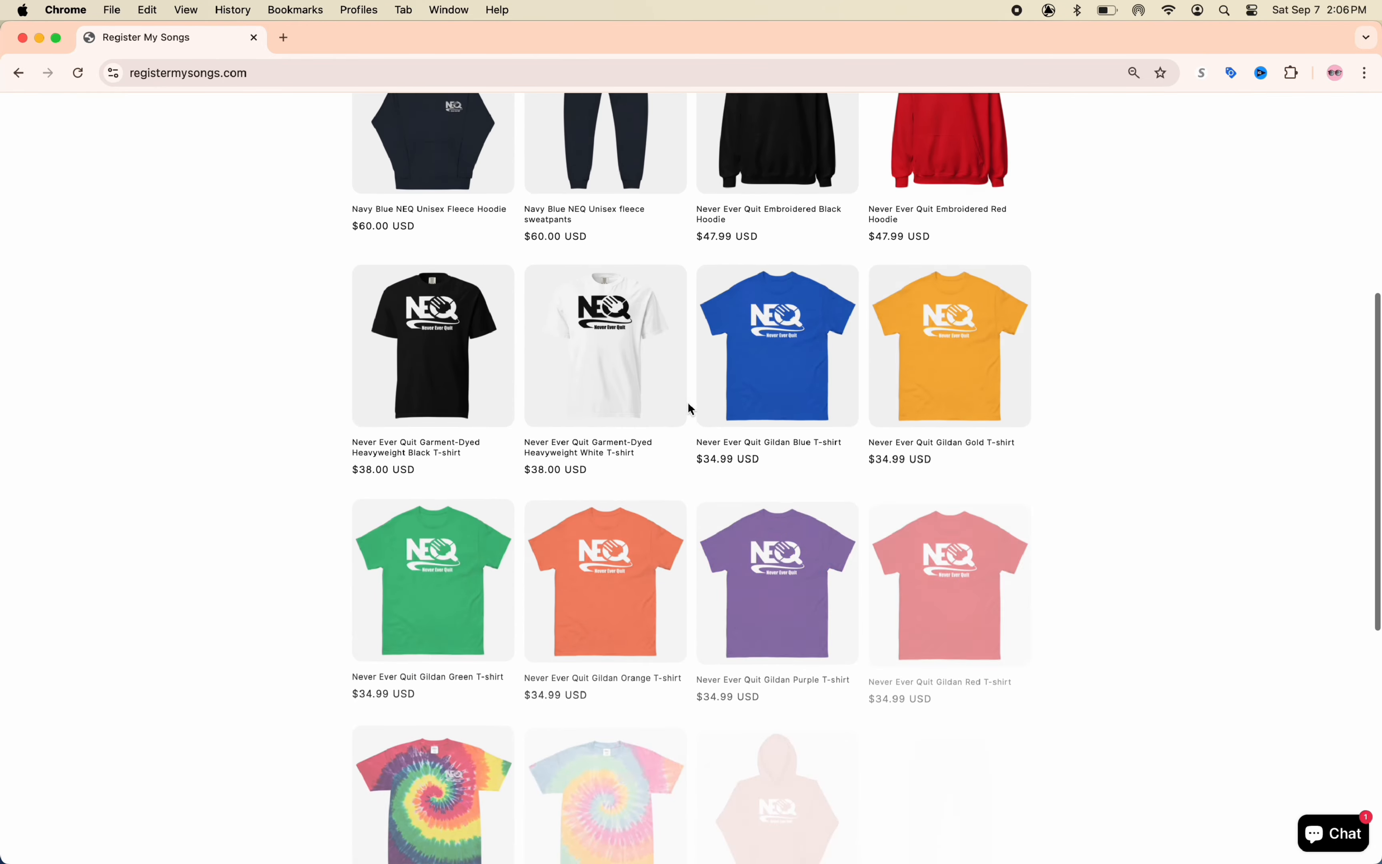
click(377, 606)
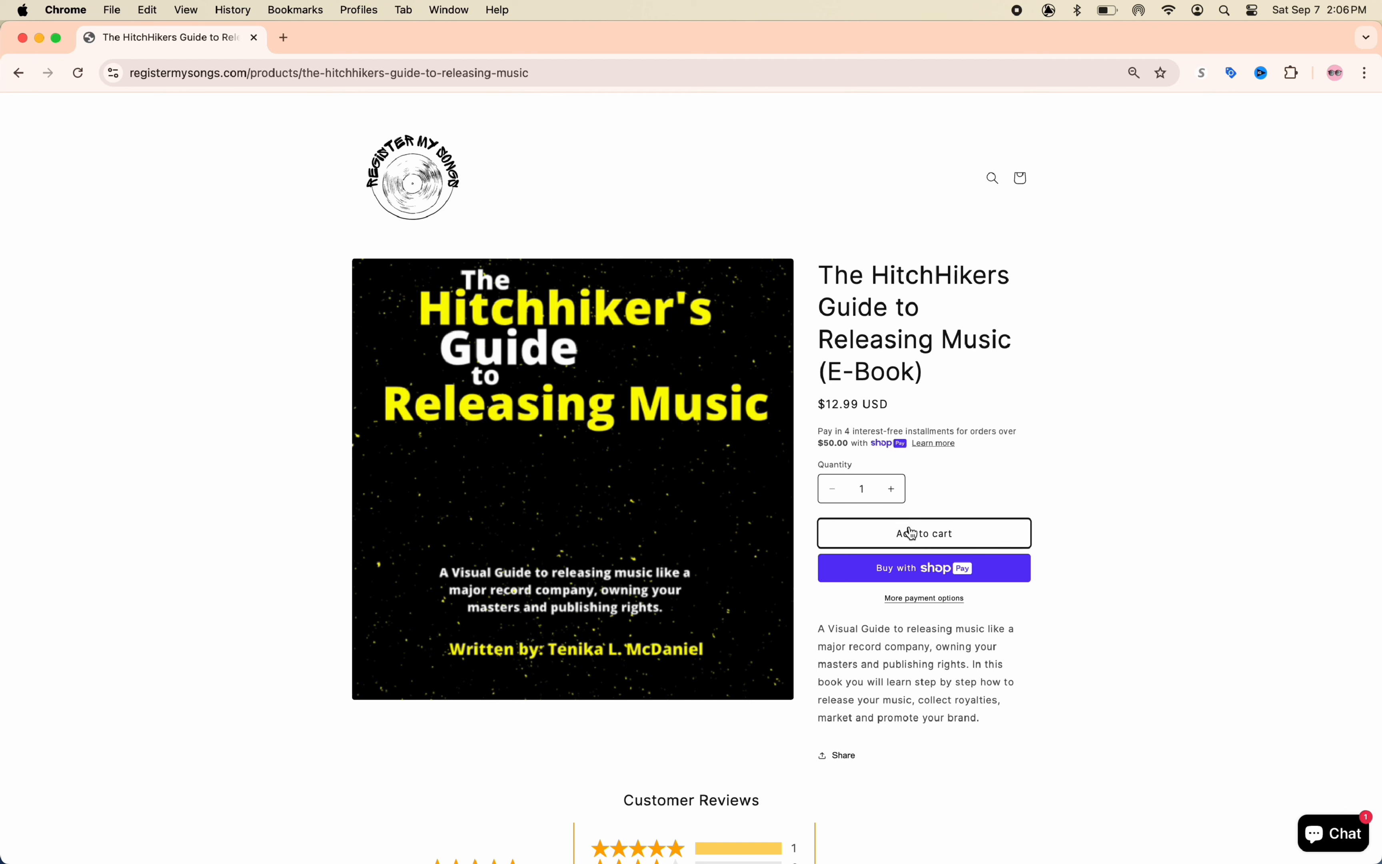
click(910, 533)
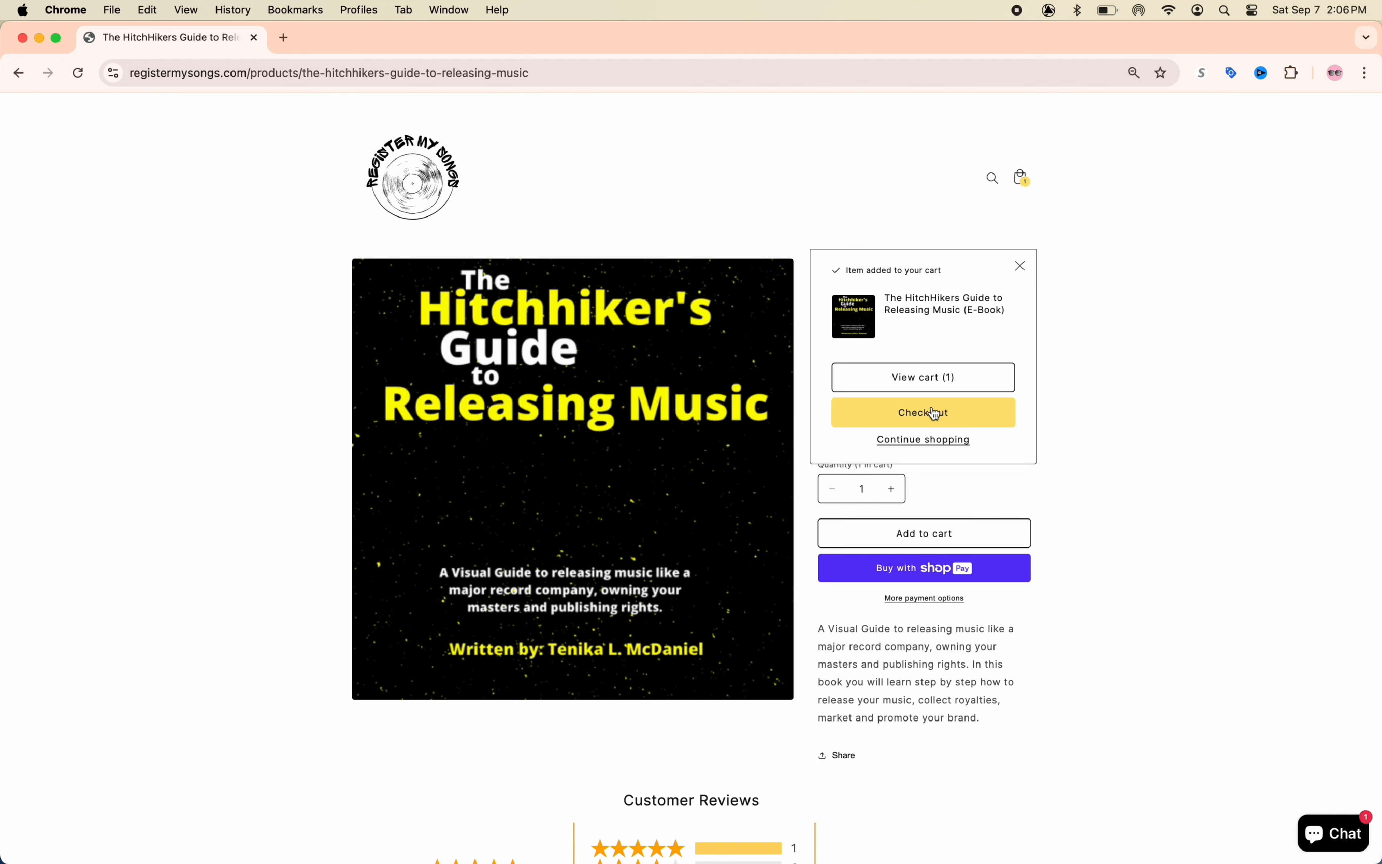
Open the cart holding the e-book, and begin entering the Register My Songs address in a new browser tab.
click(898, 378)
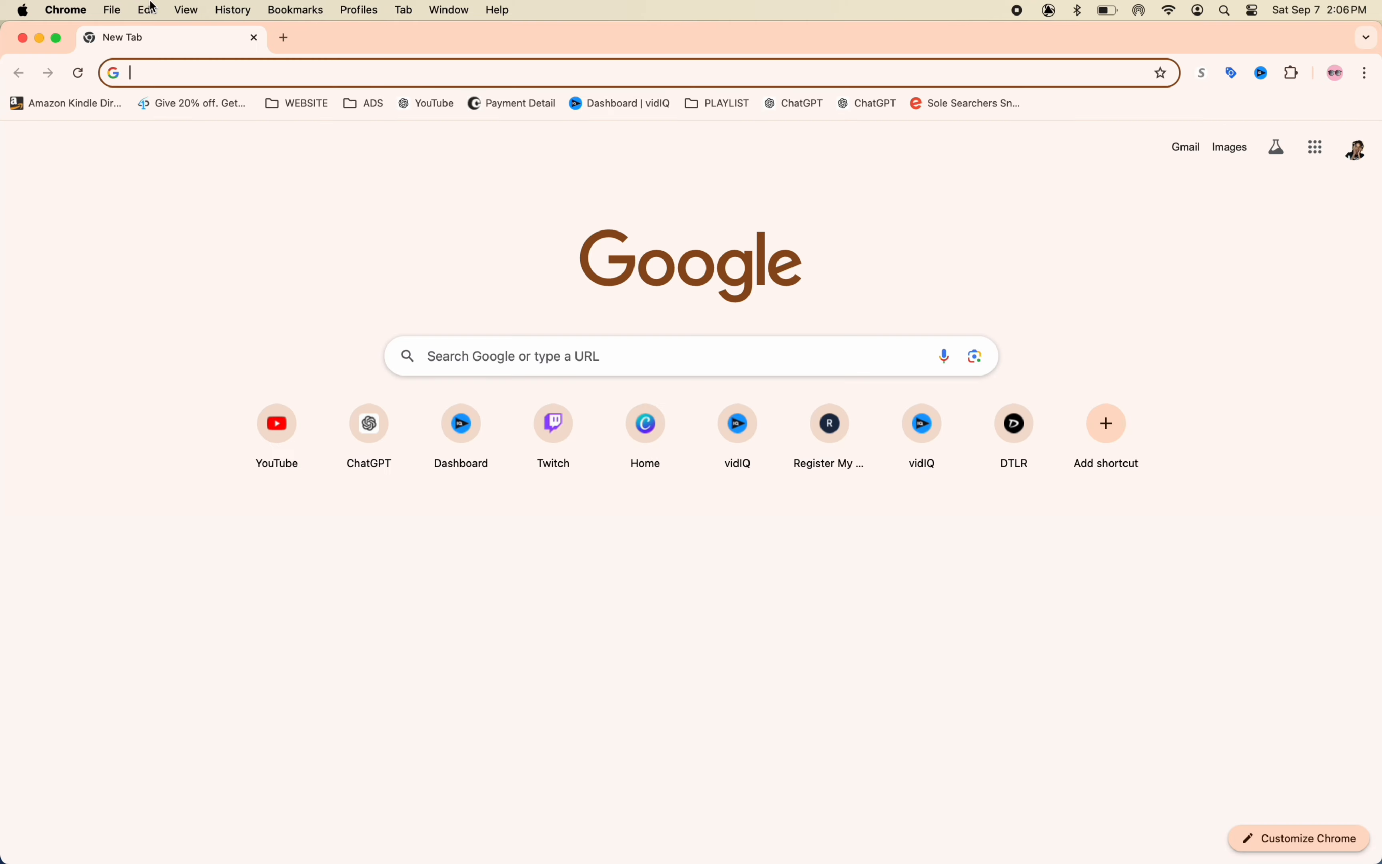
text(regi)
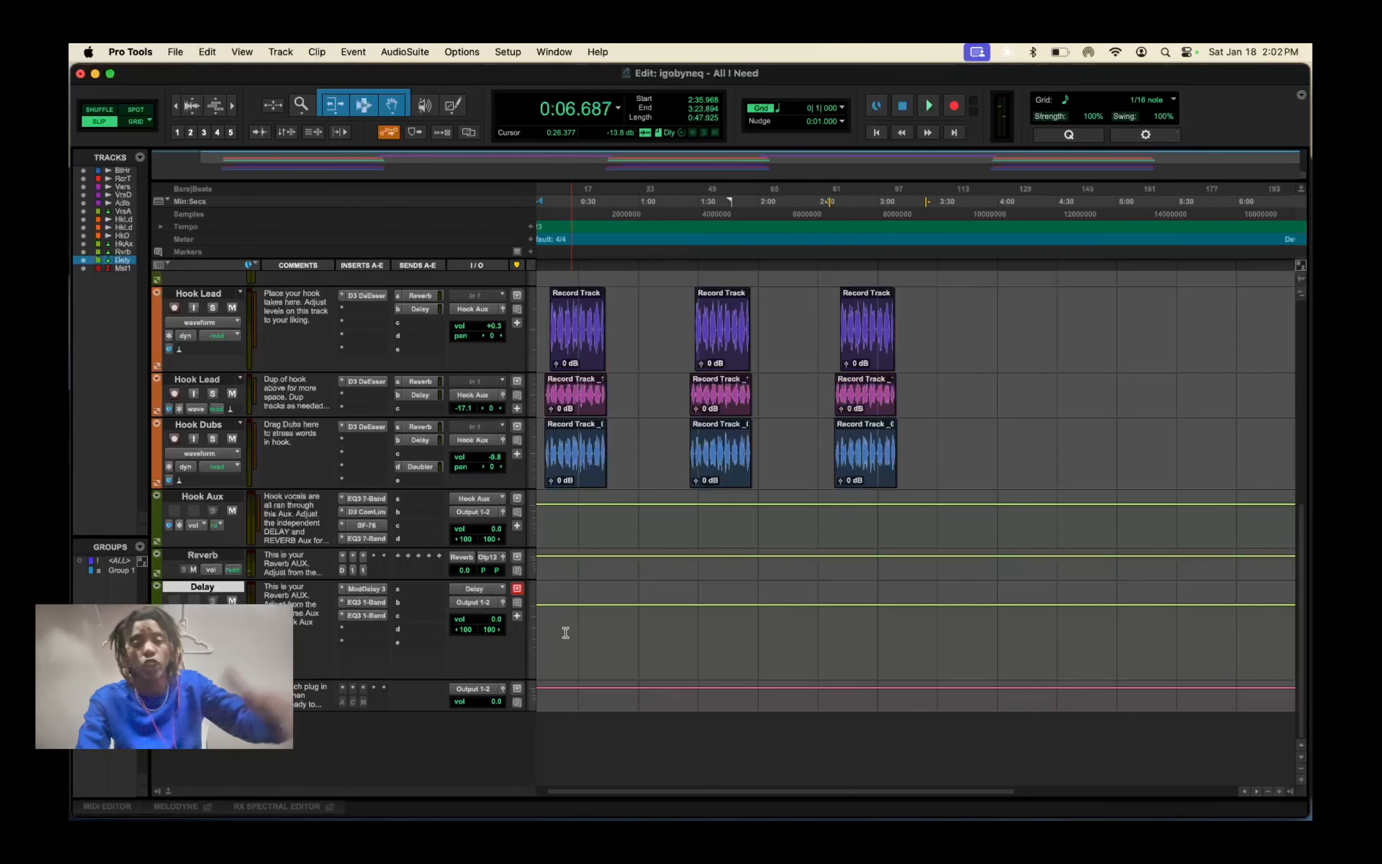
In Pro Tools, reduce the heights of the Verse, Verse Dubs, Adlibs and first Hook Lead tracks.
scroll(356, 382, up, 10)
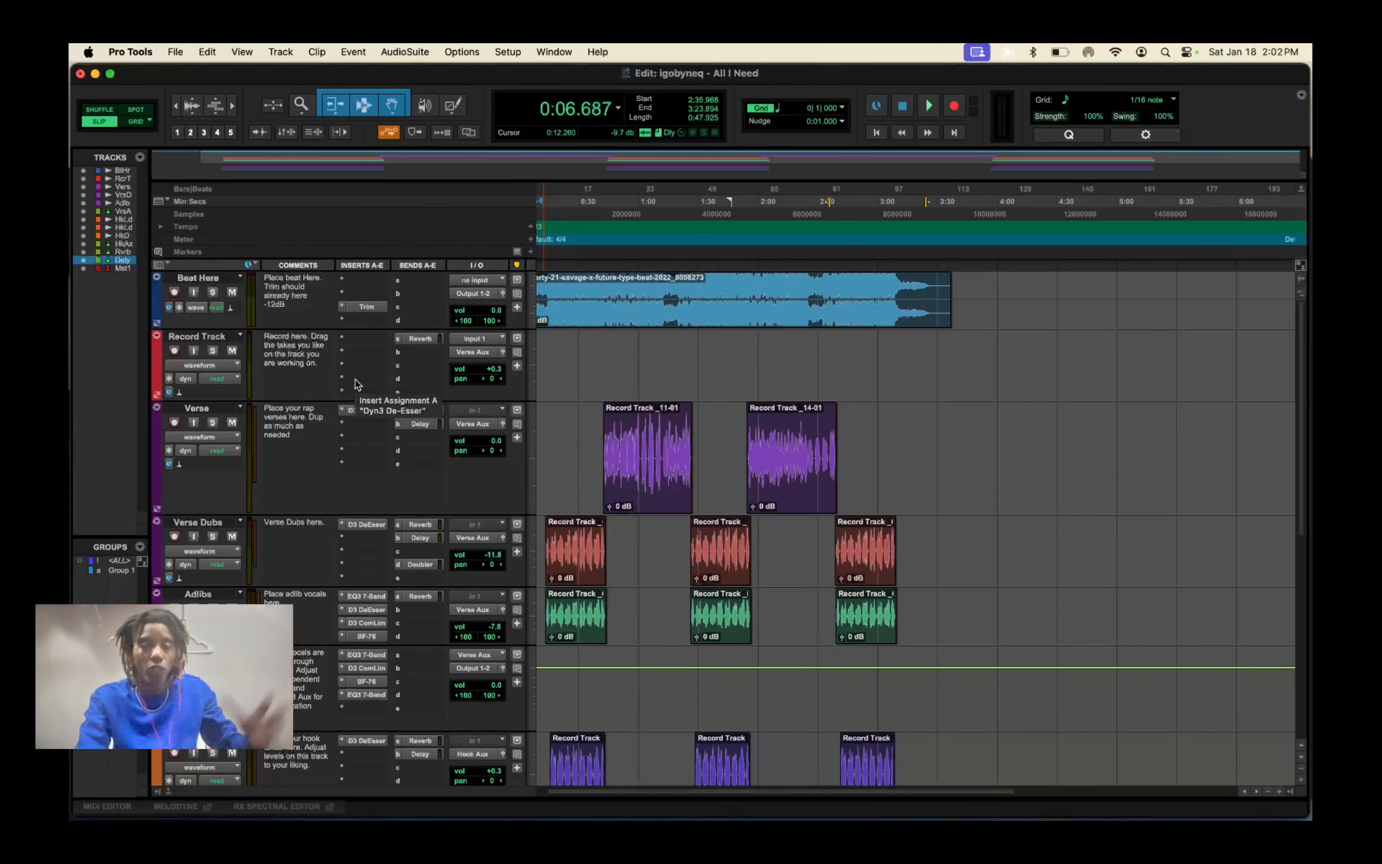
drag(300, 515, 301, 438)
drag(298, 505, 287, 467)
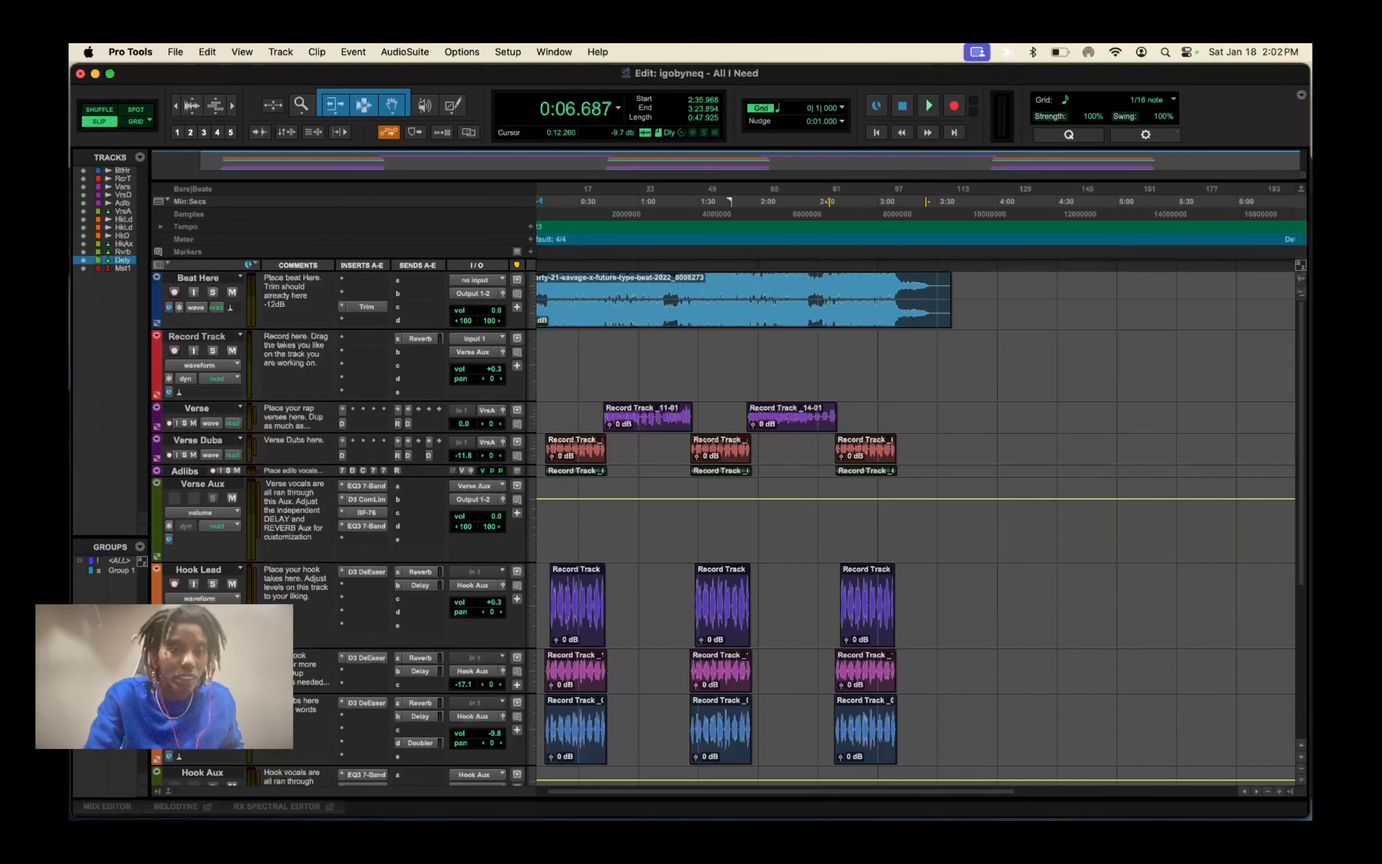
drag(207, 650, 207, 609)
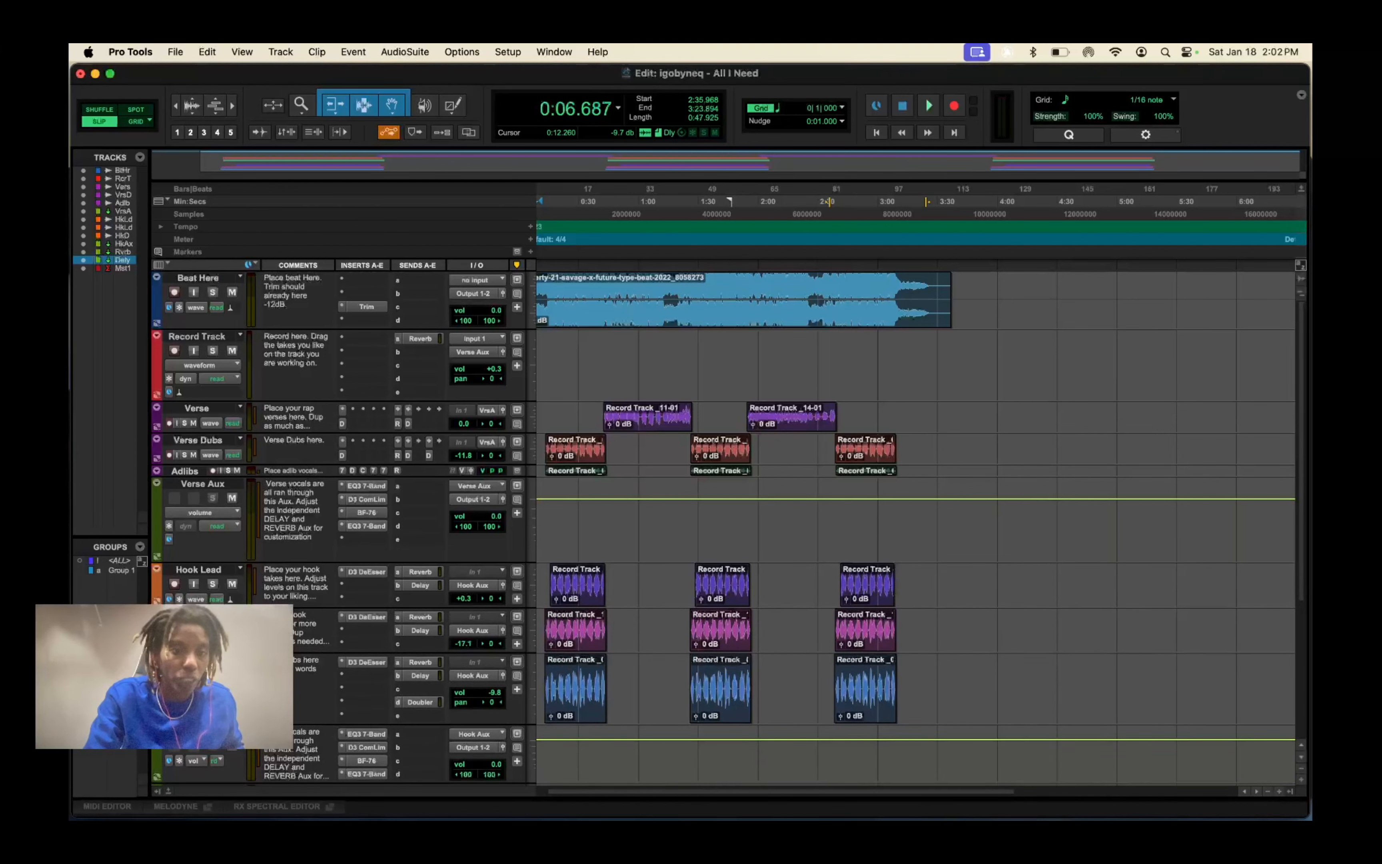
scroll(914, 515, down, 5)
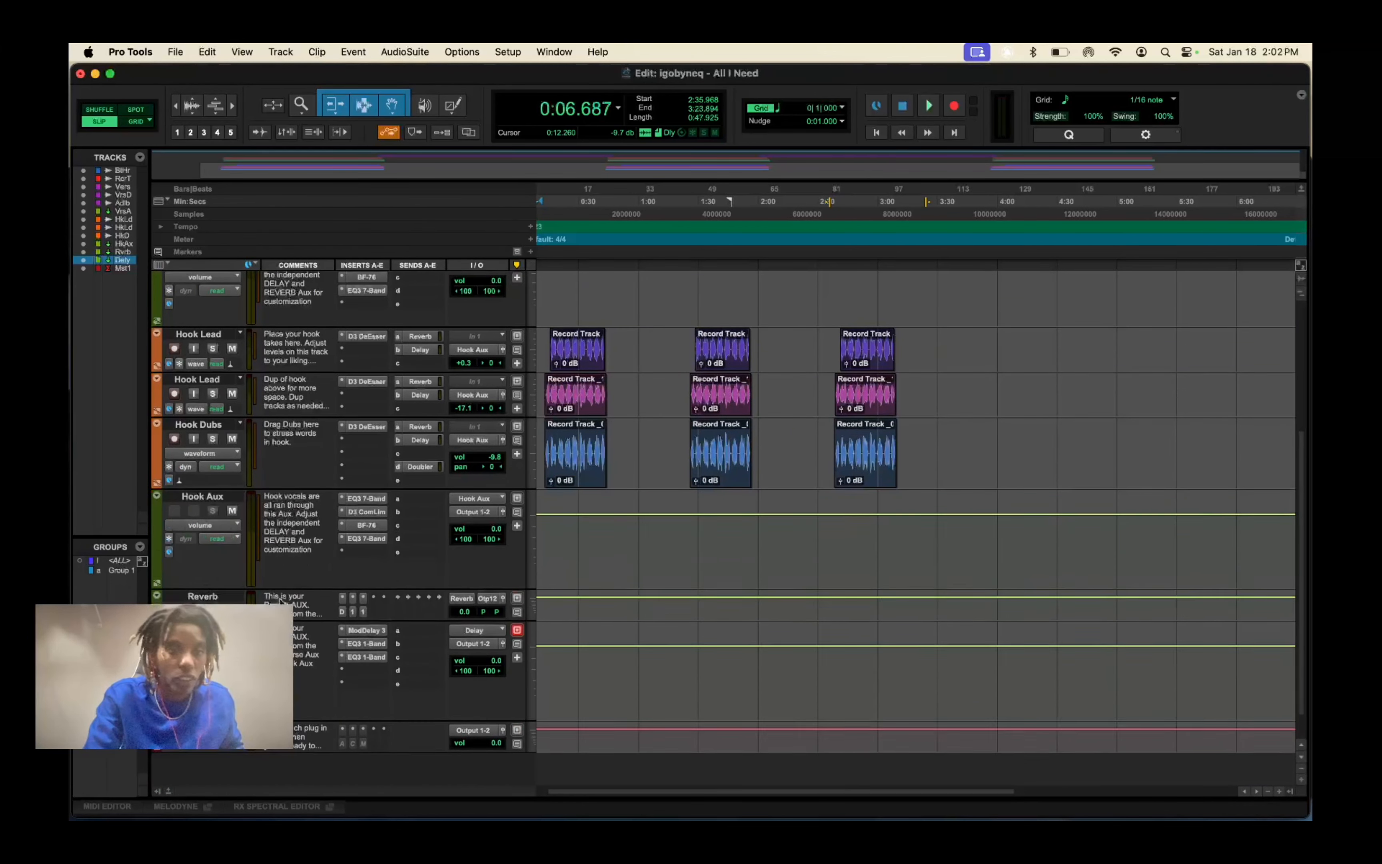
scroll(365, 574, up, 4)
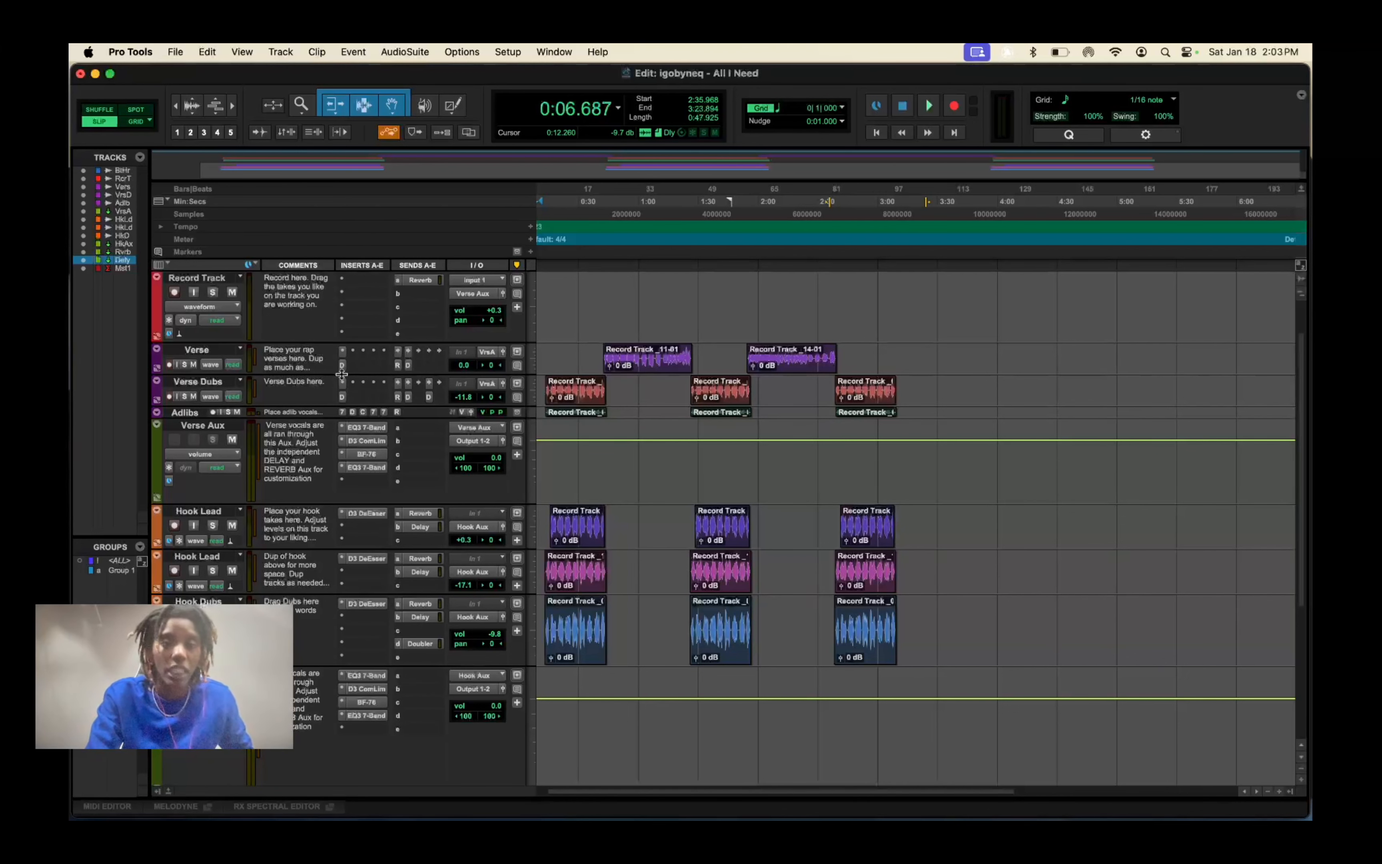
Enlarge the Verse track and add Waves Tune Real-Time in its second insert slot.
drag(342, 374, 341, 408)
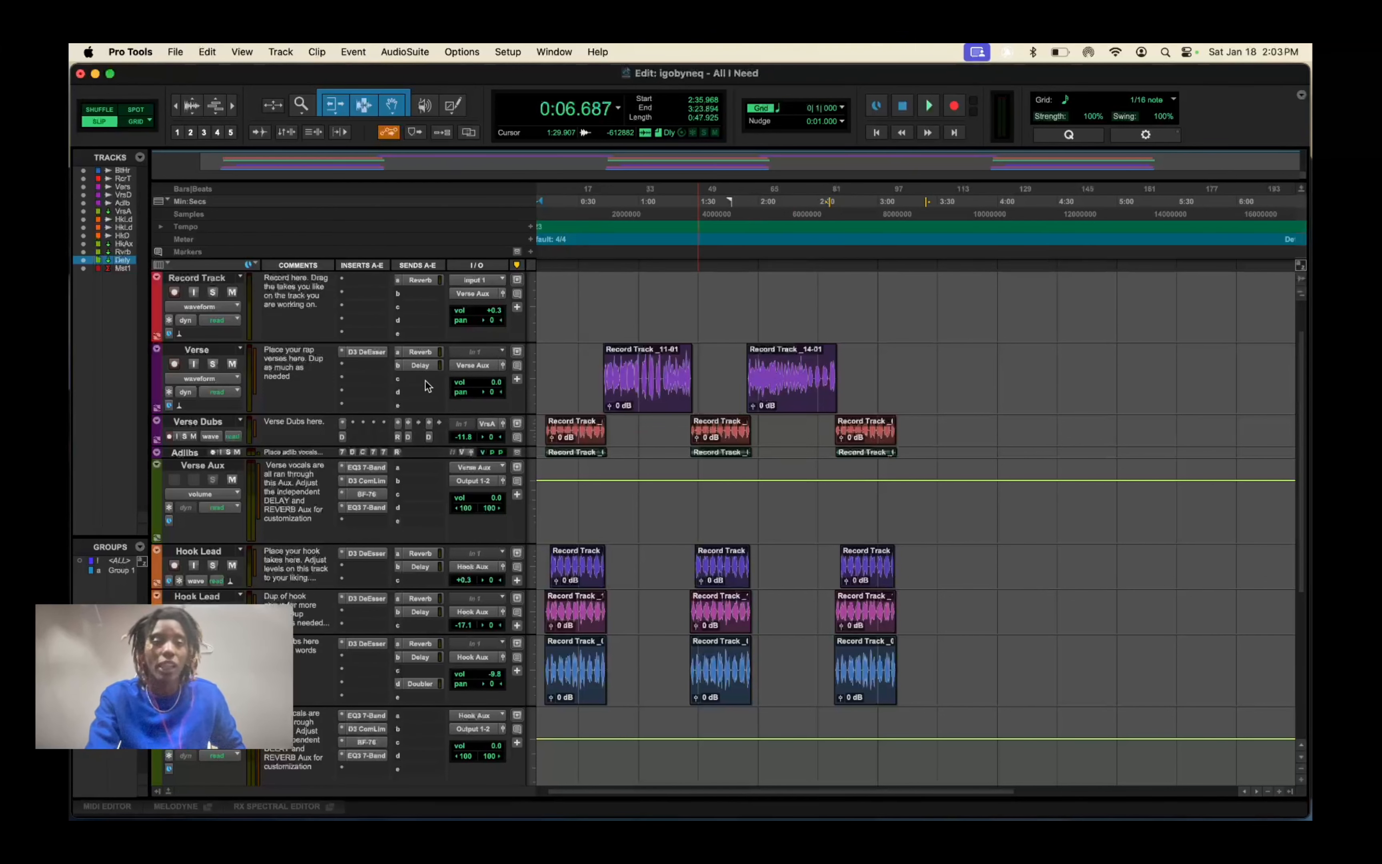
click(361, 370)
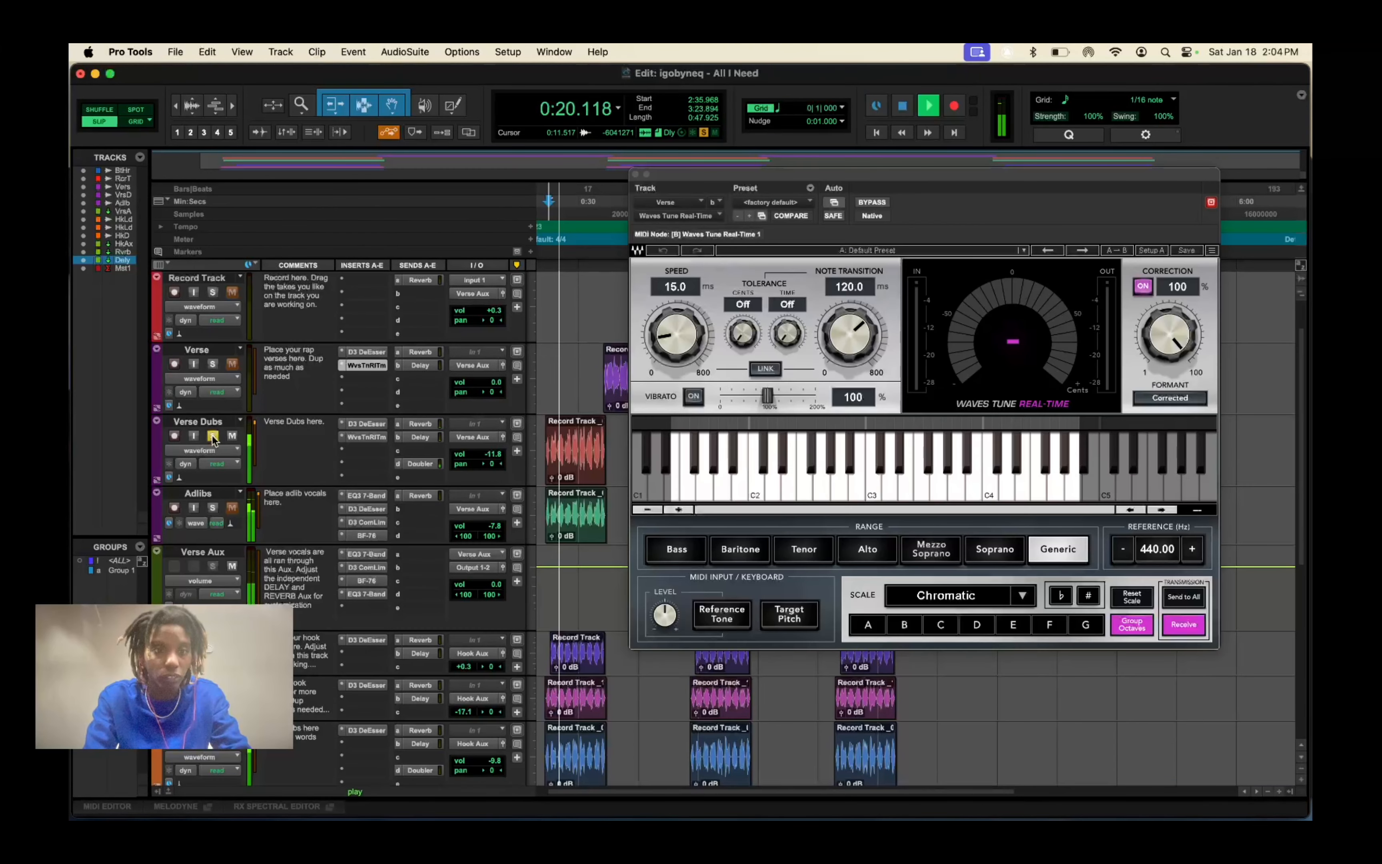
Unsolo Verse Dubs during playback, and set the Verse track's Waves Tune Real-Time scale to C Major.
click(212, 437)
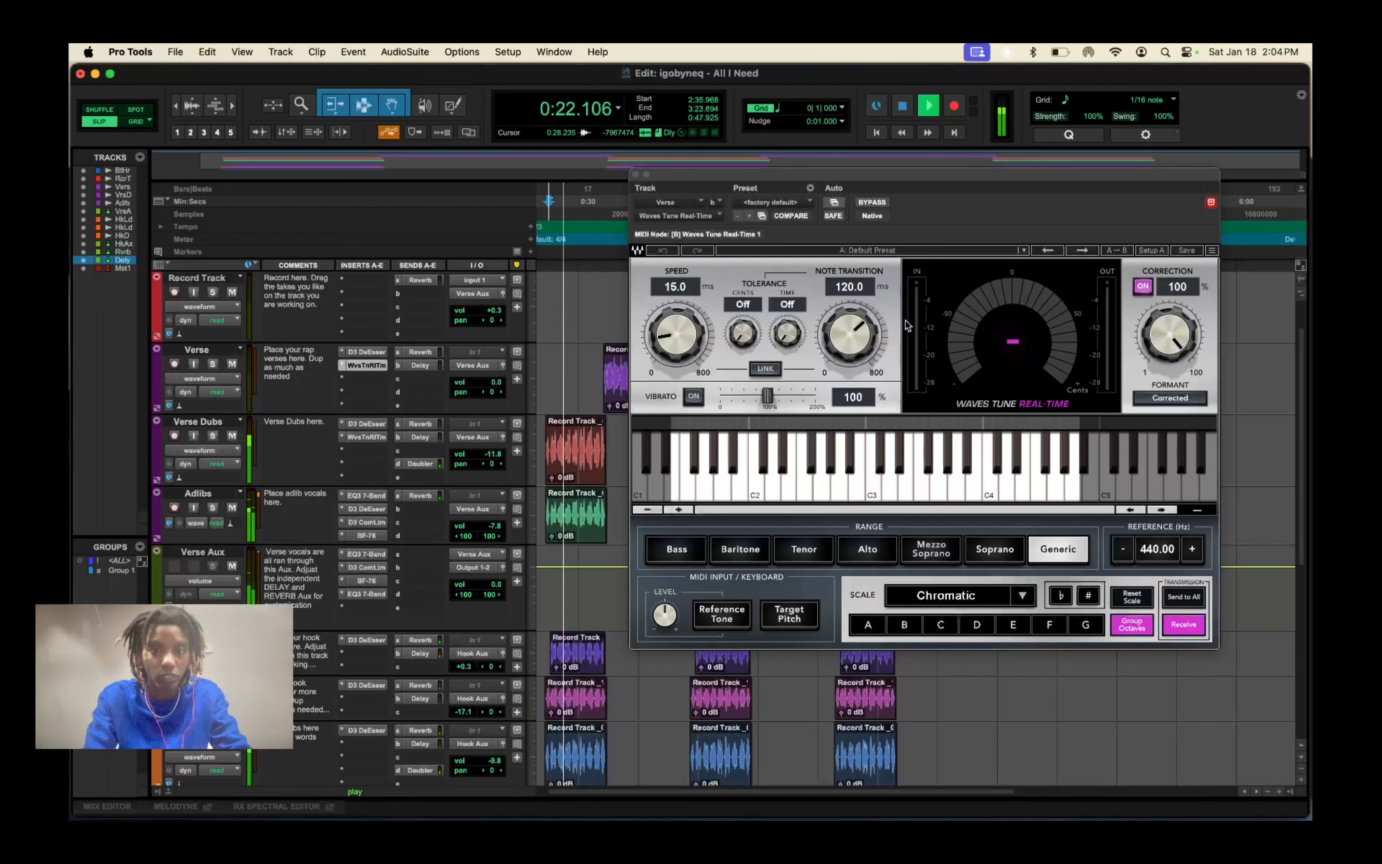
click(919, 594)
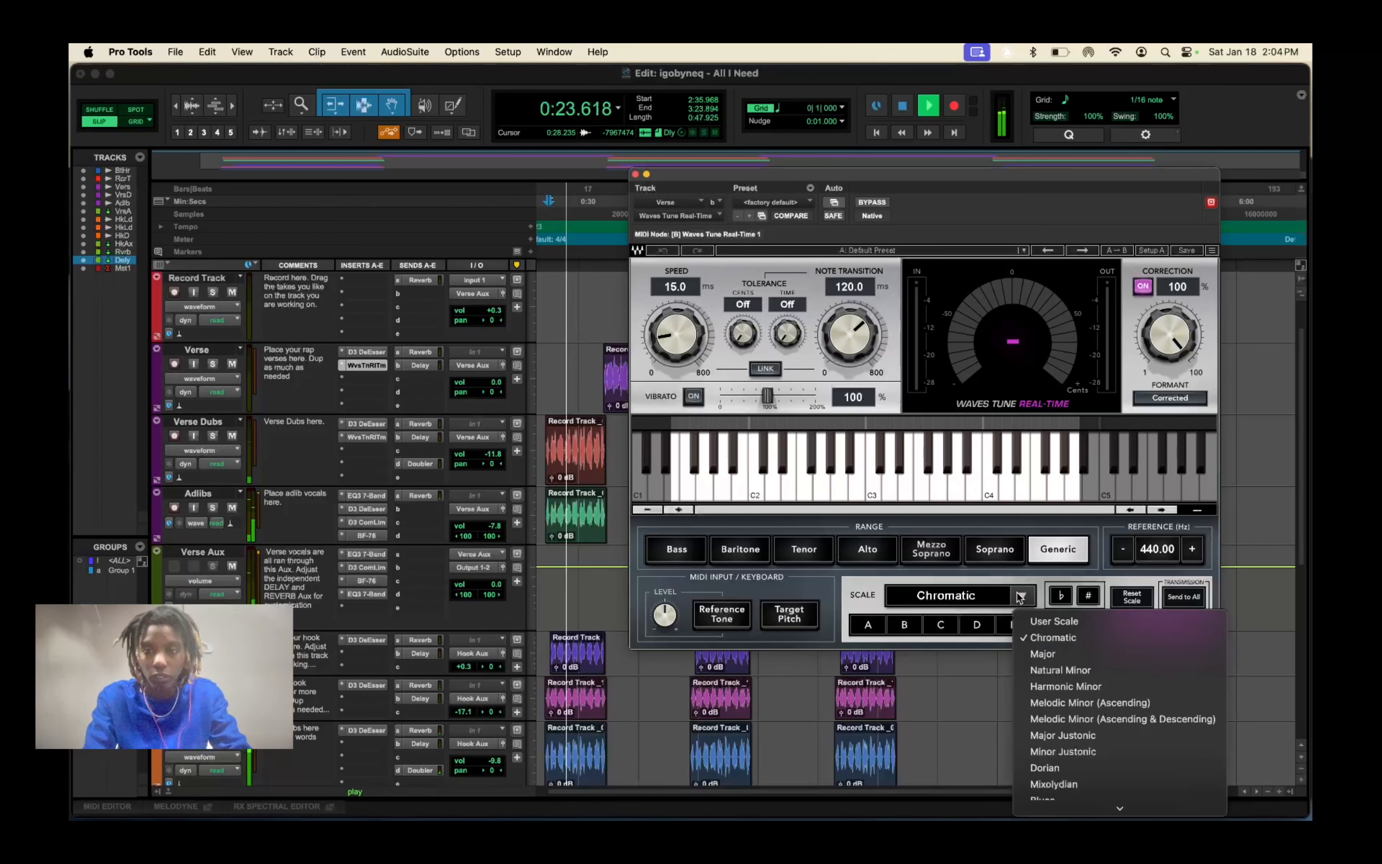
click(1054, 655)
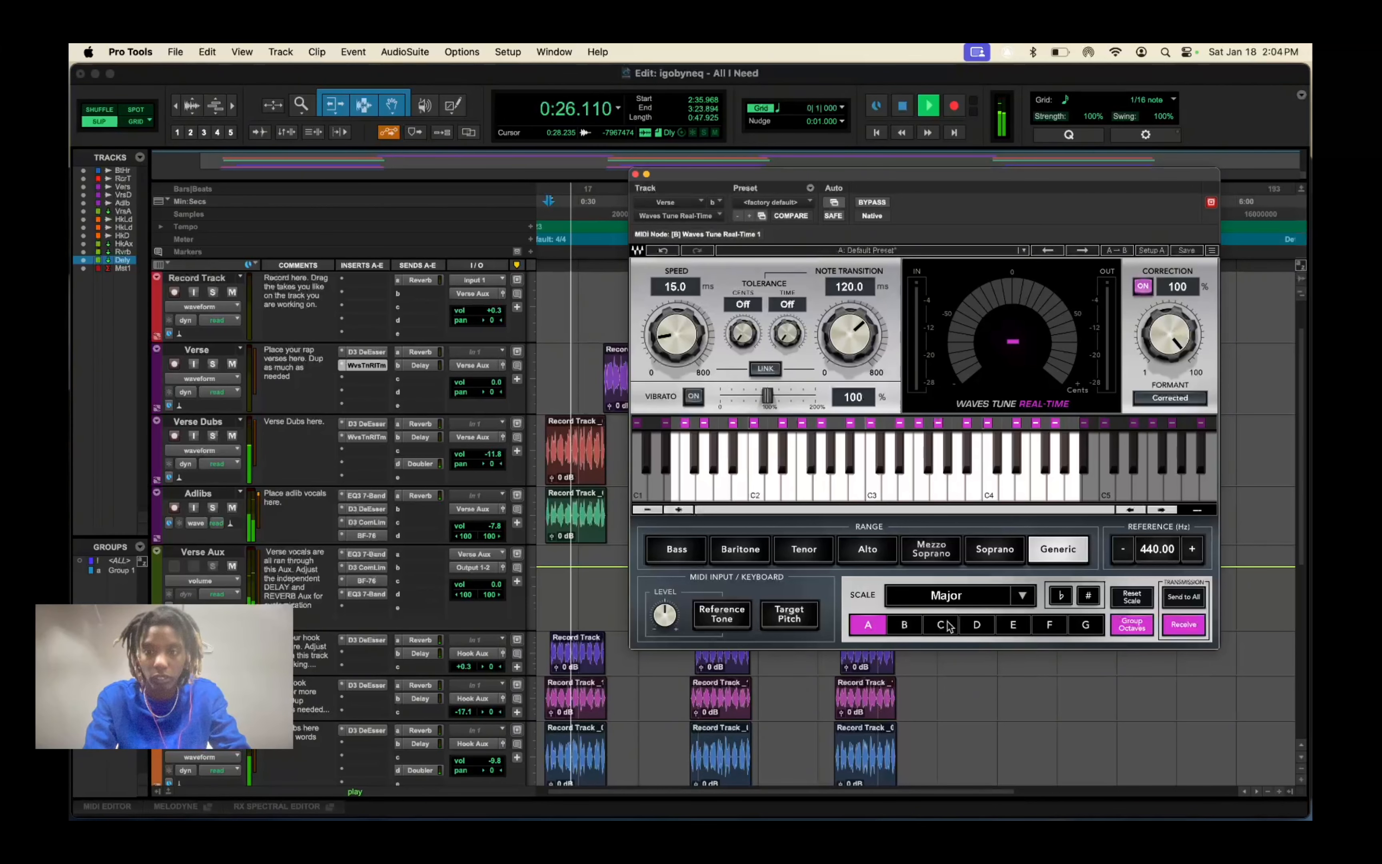
click(905, 625)
click(941, 625)
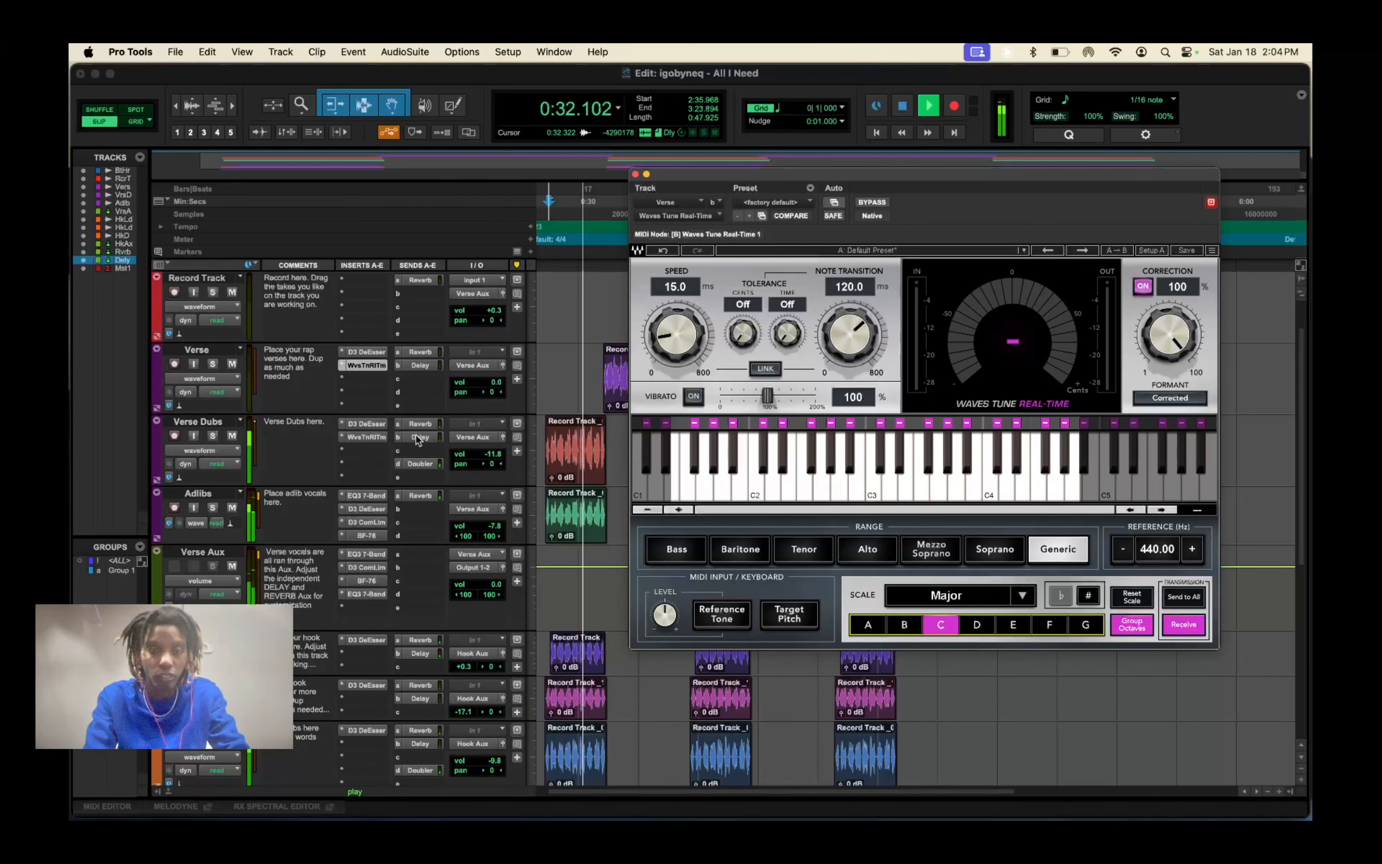
Lower the Verse tuning's Note Transition to about 43.4 ms, then close the plug-in and stop playback.
drag(854, 320, 846, 330)
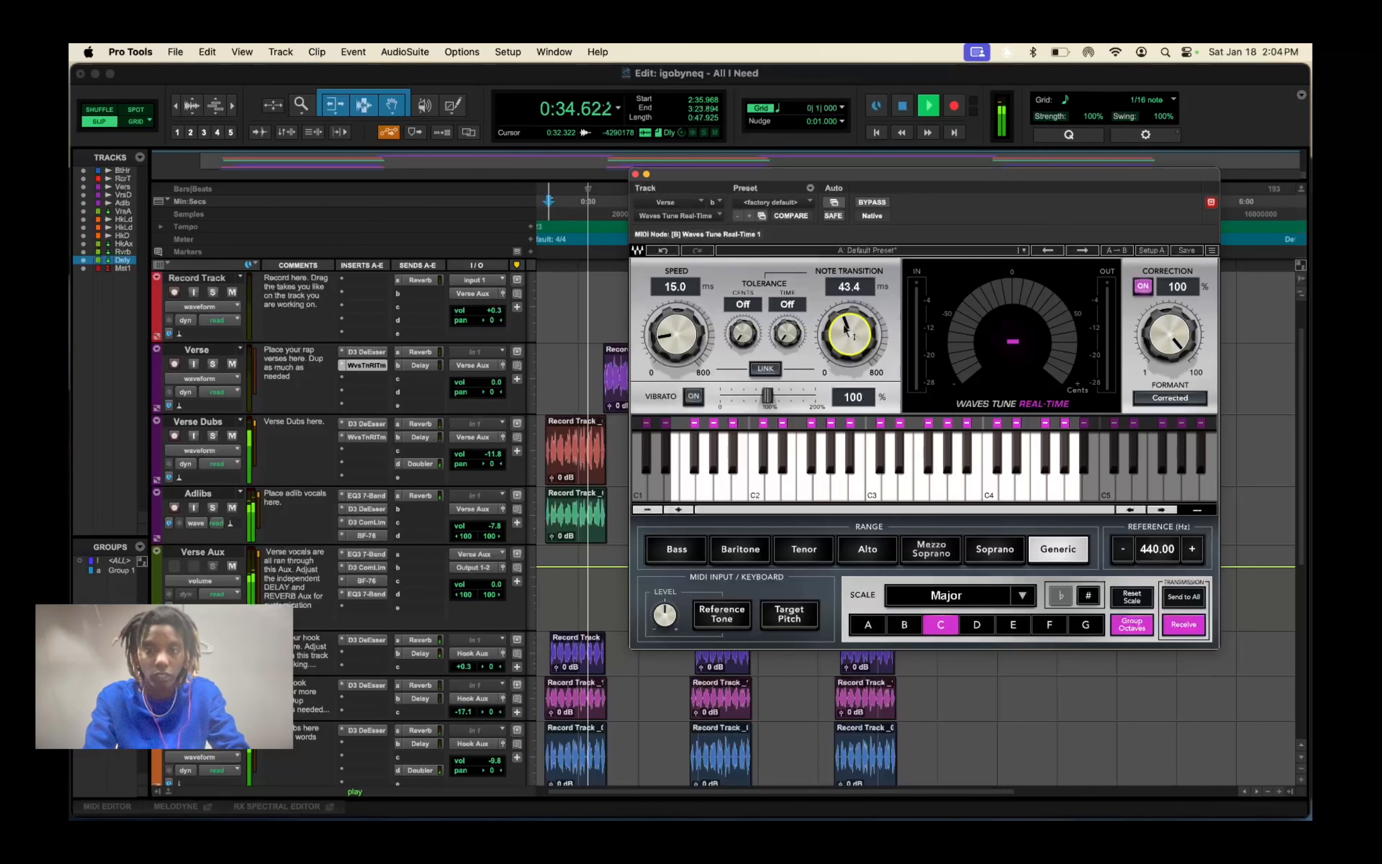
click(635, 175)
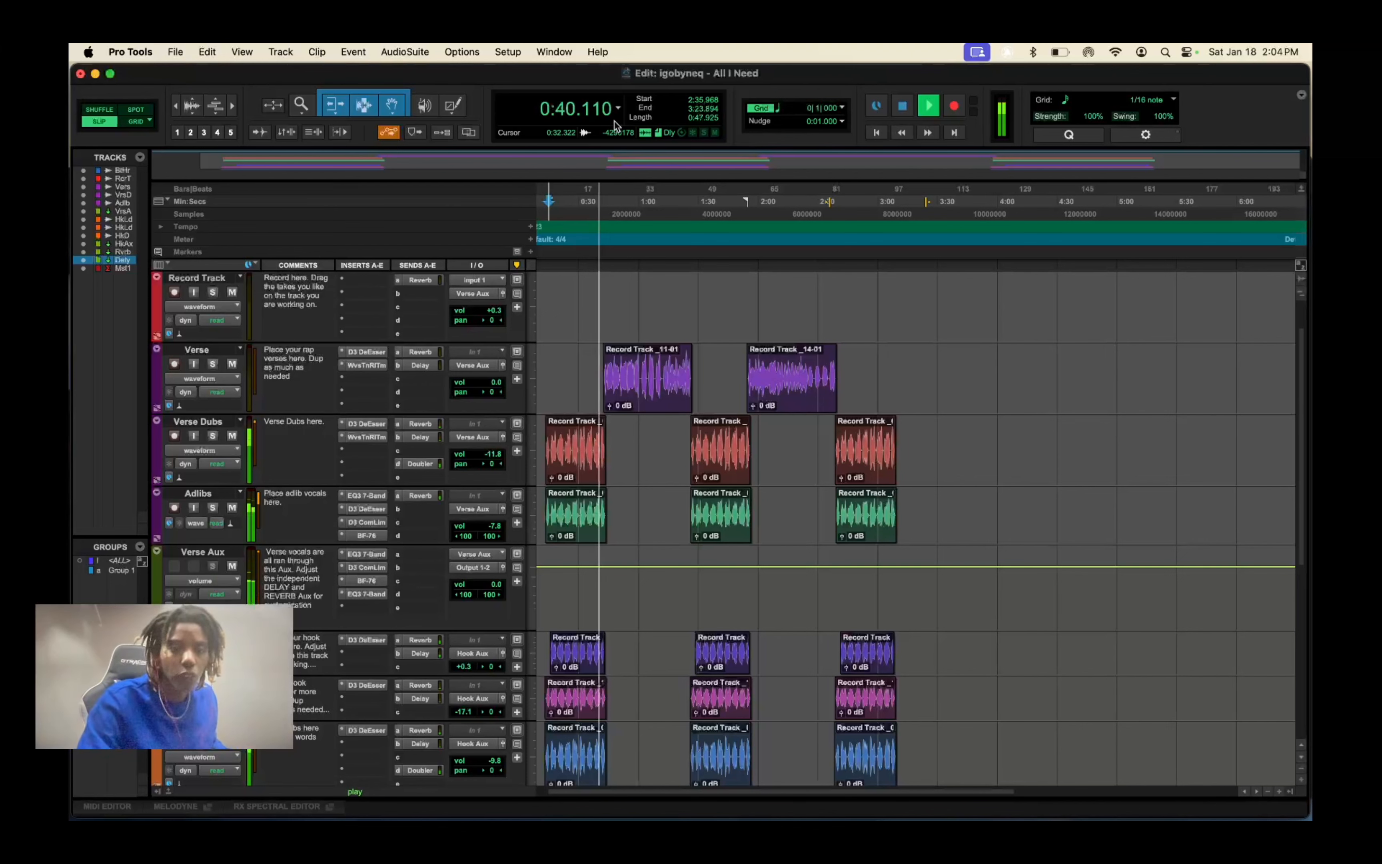
key(space)
Enlarge the Reverb aux track so its inserts and comments are fully shown.
scroll(314, 606, down, 10)
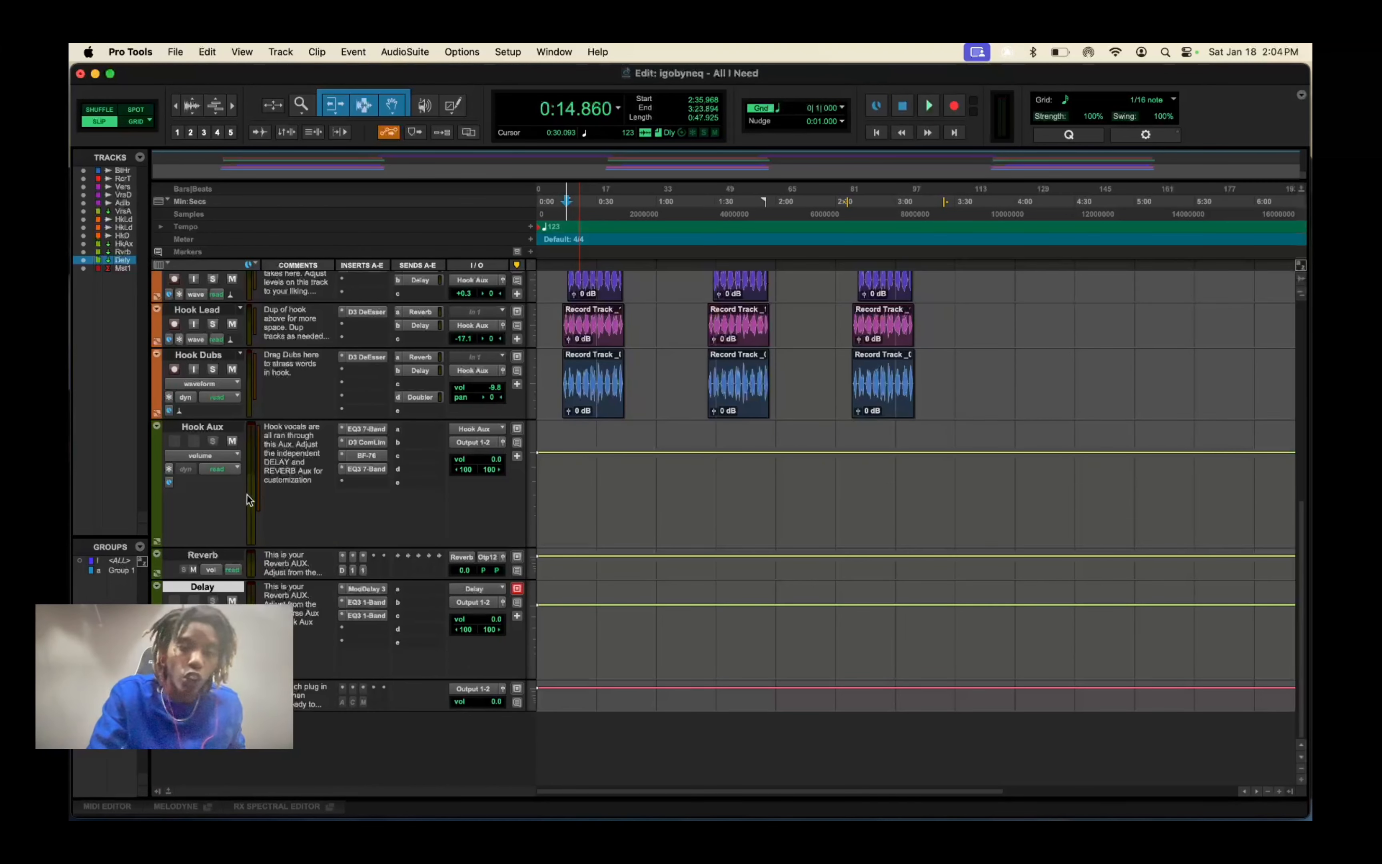
drag(200, 580, 200, 634)
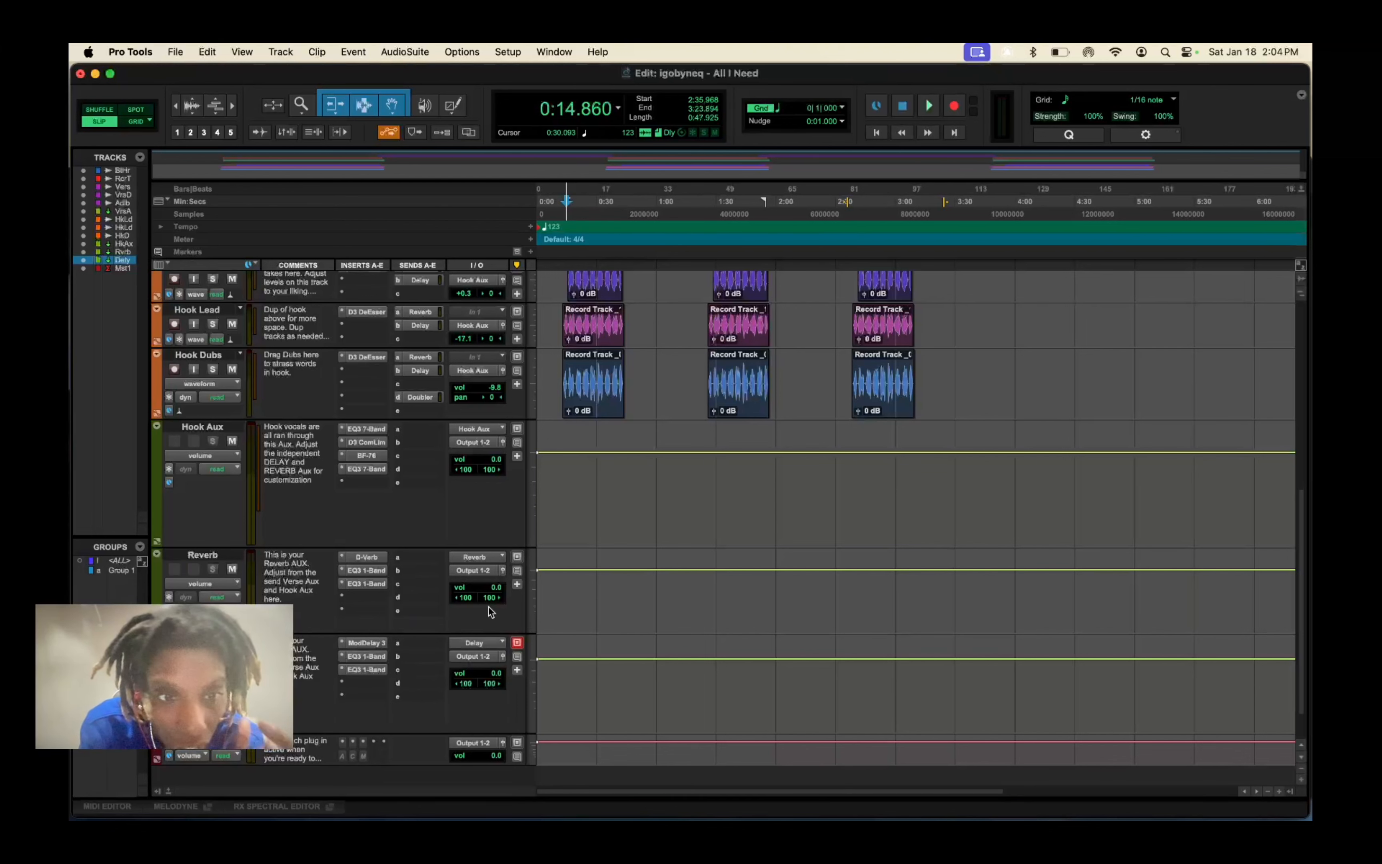
Open the Record Track's Reverb send controls and play the session from about 0:09.
scroll(489, 606, up, 10)
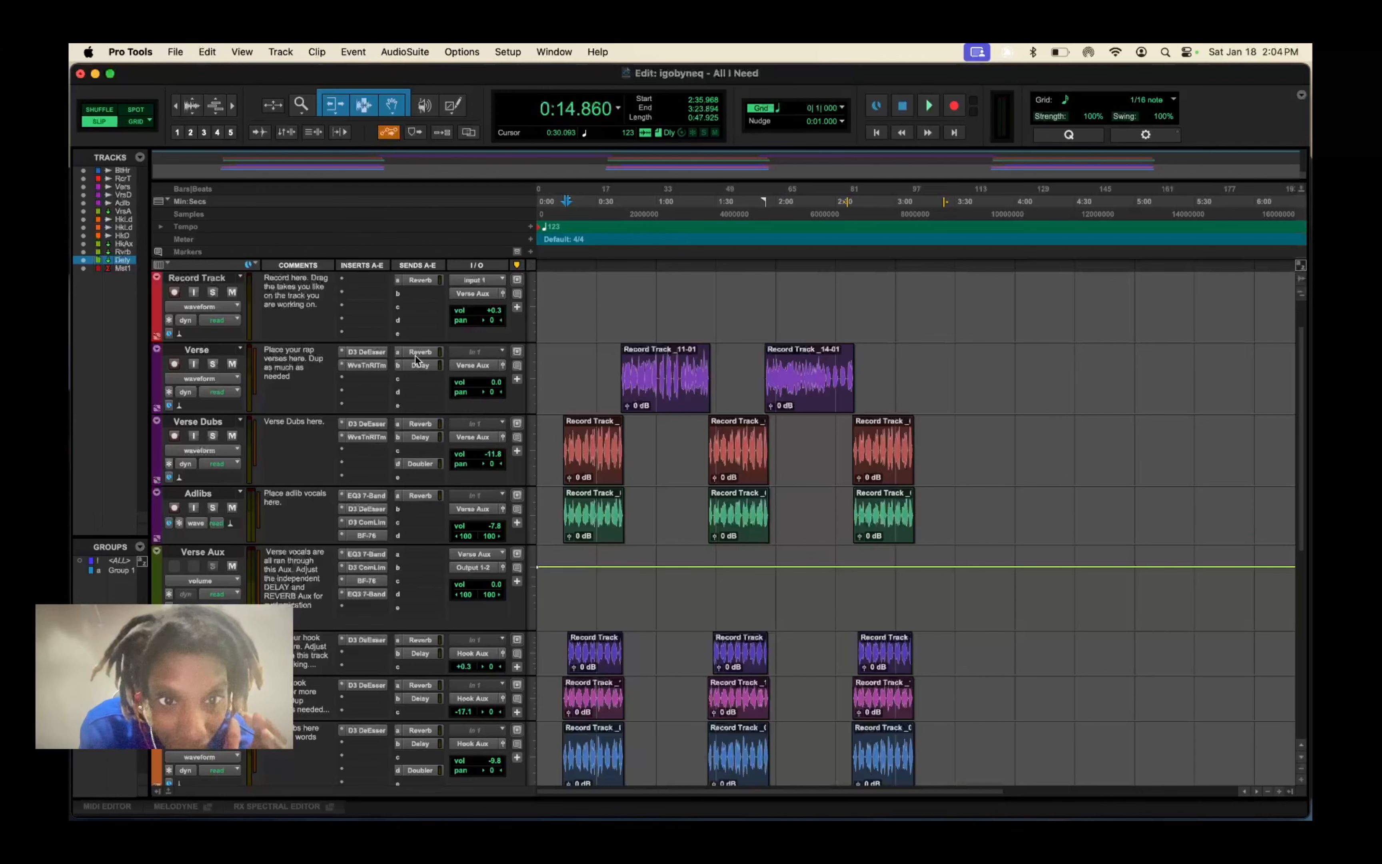
scroll(418, 366, down, 3)
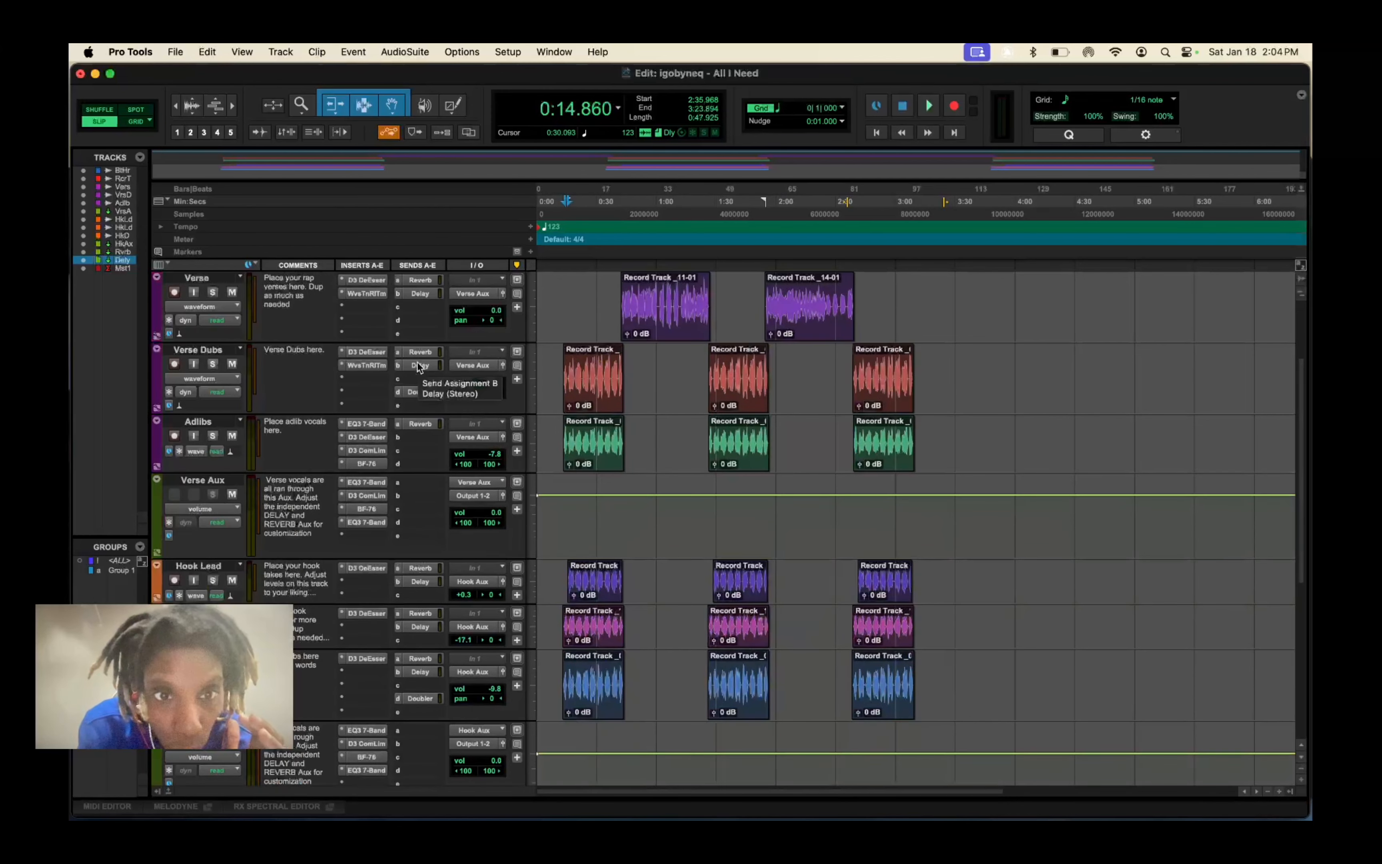
scroll(419, 366, up, 5)
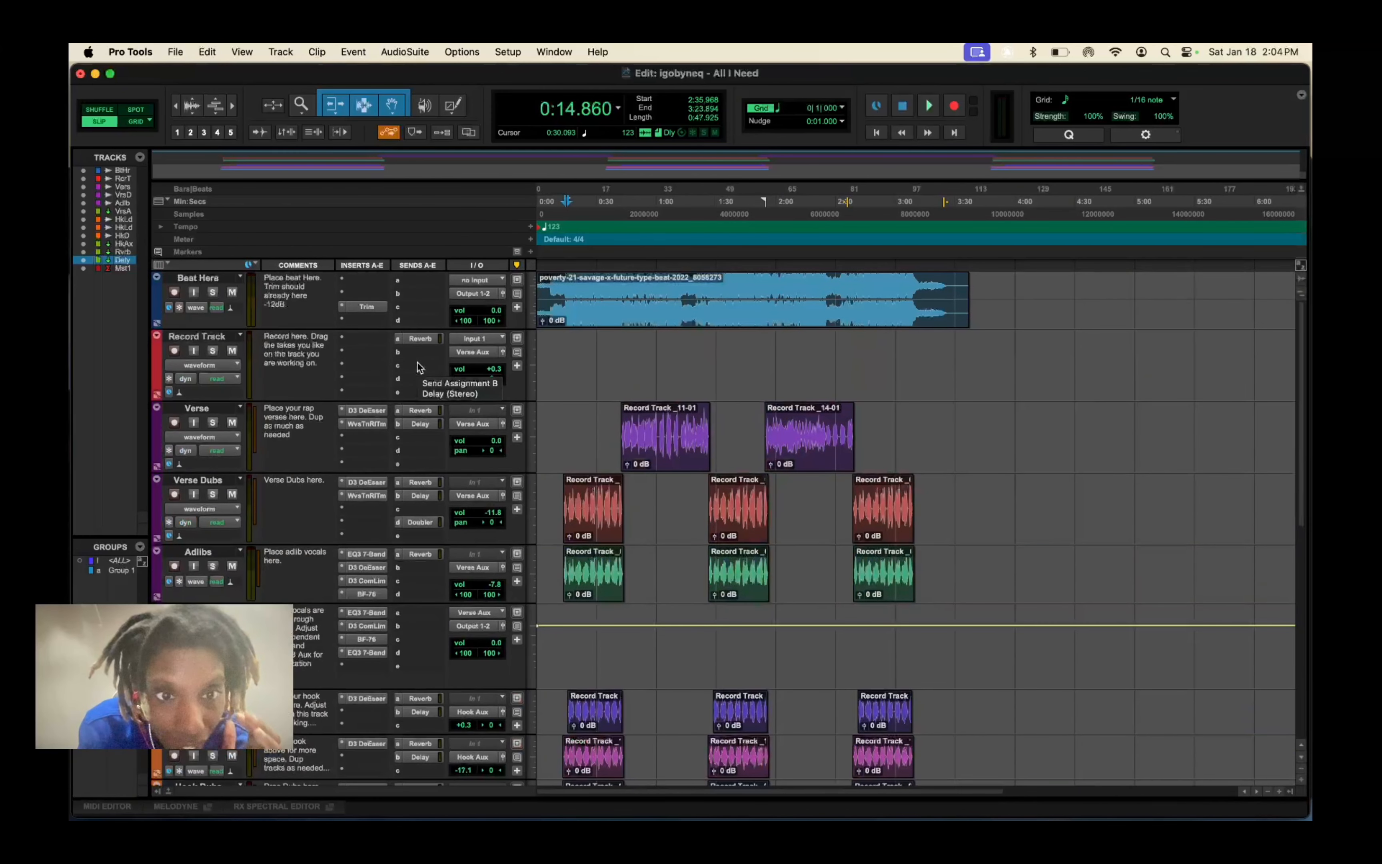
click(423, 338)
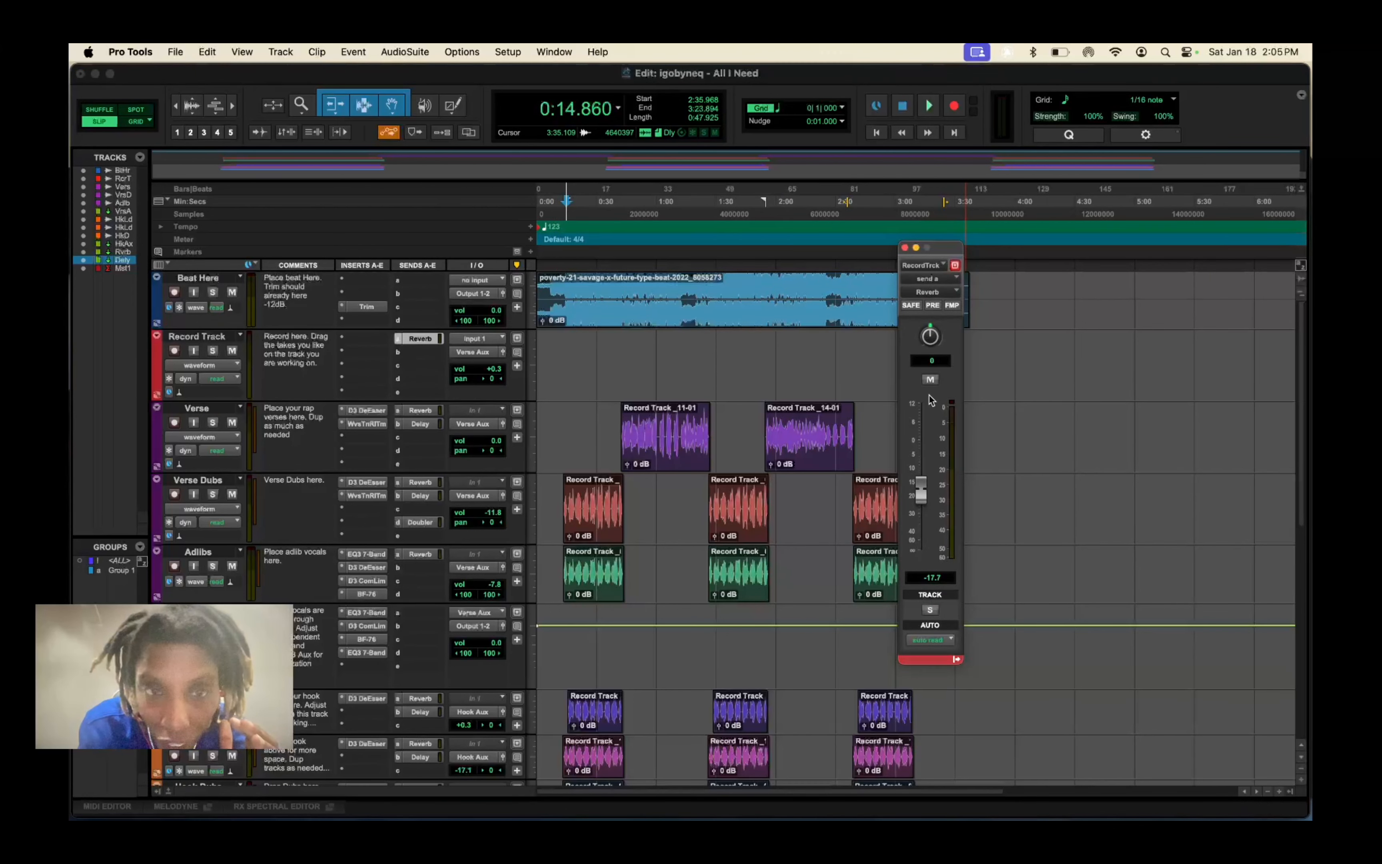
click(557, 204)
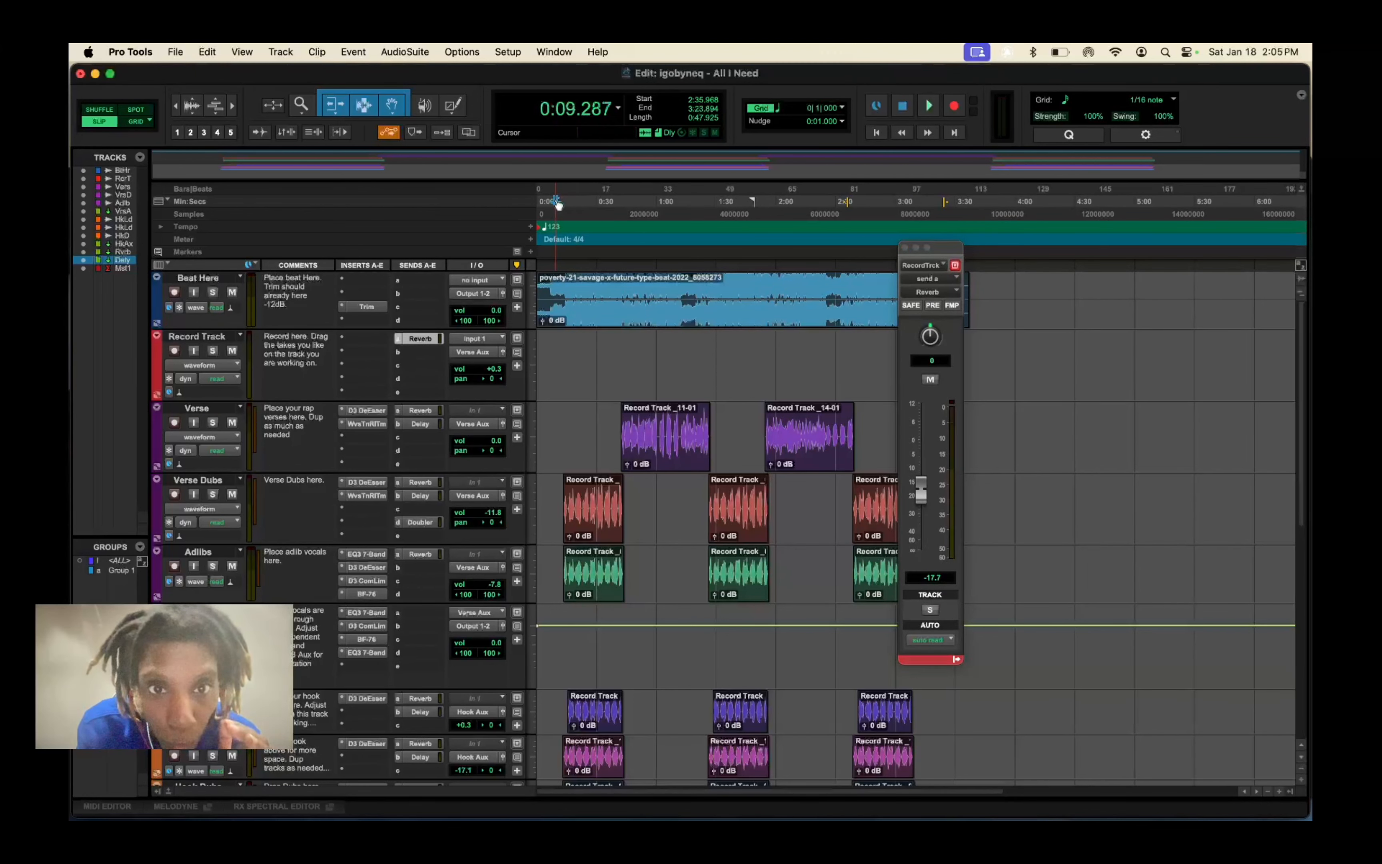
key(space)
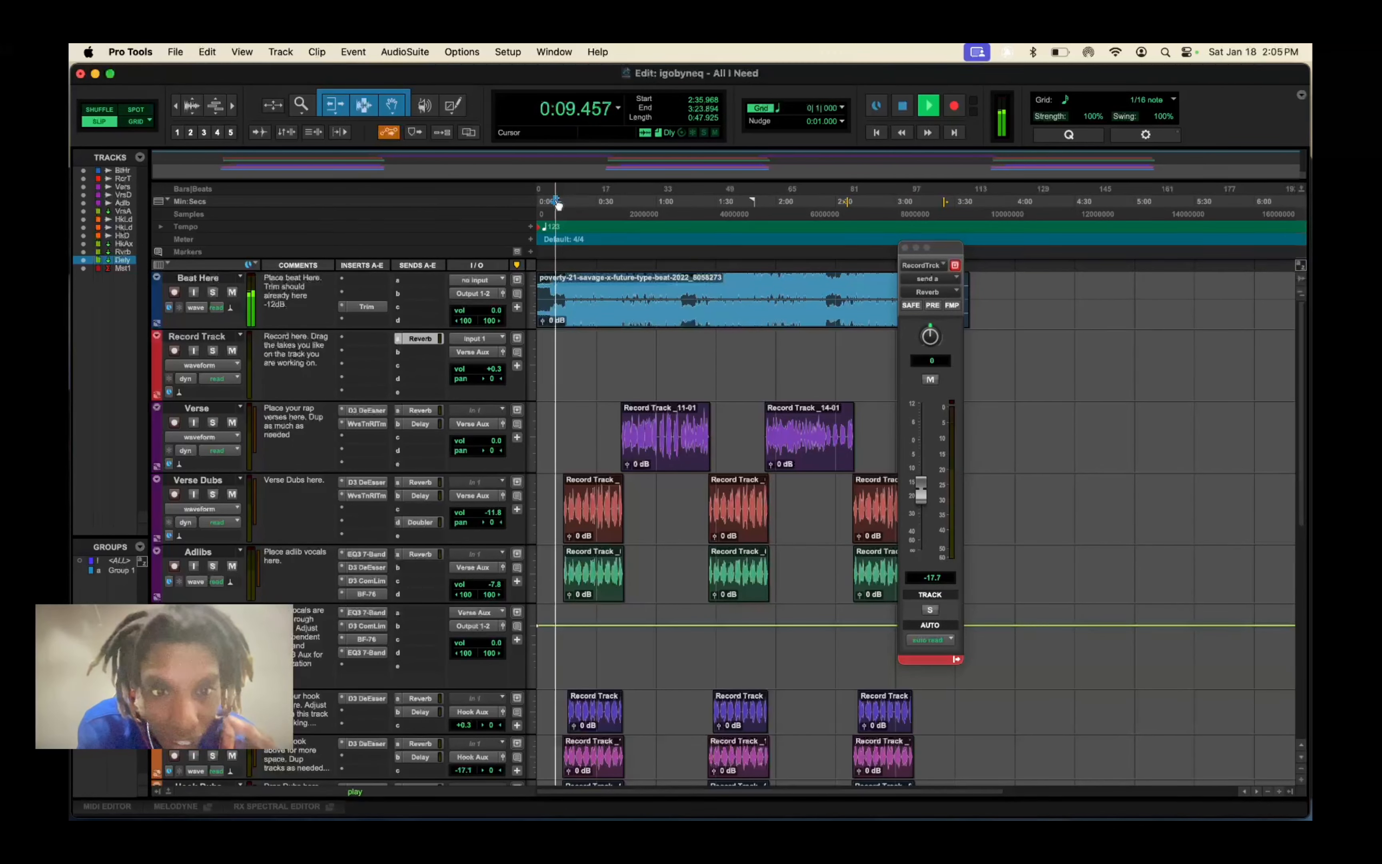
Audition Verse Dubs in solo with its Reverb send open, then unsolo the track and close the send window.
click(213, 494)
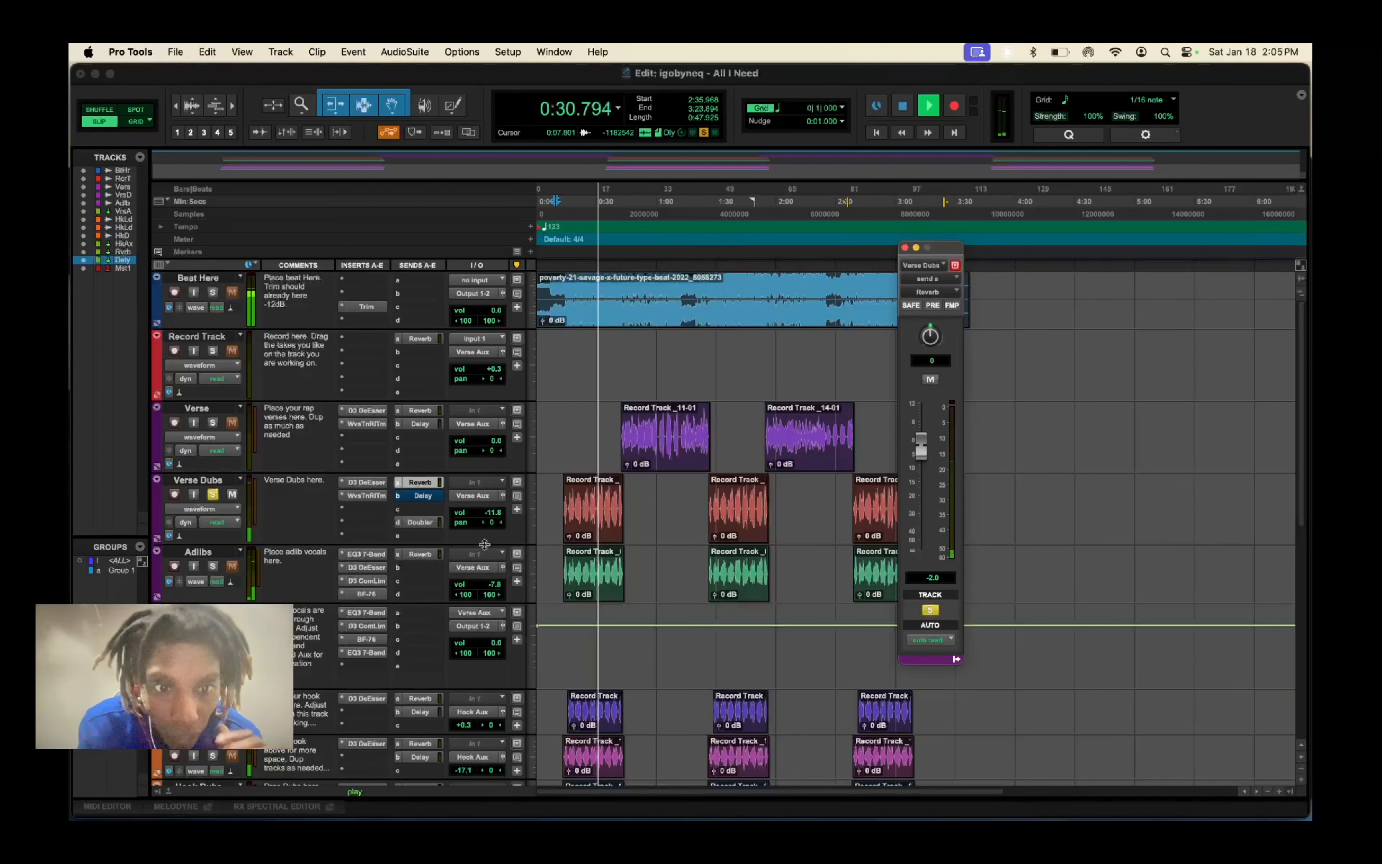
click(212, 494)
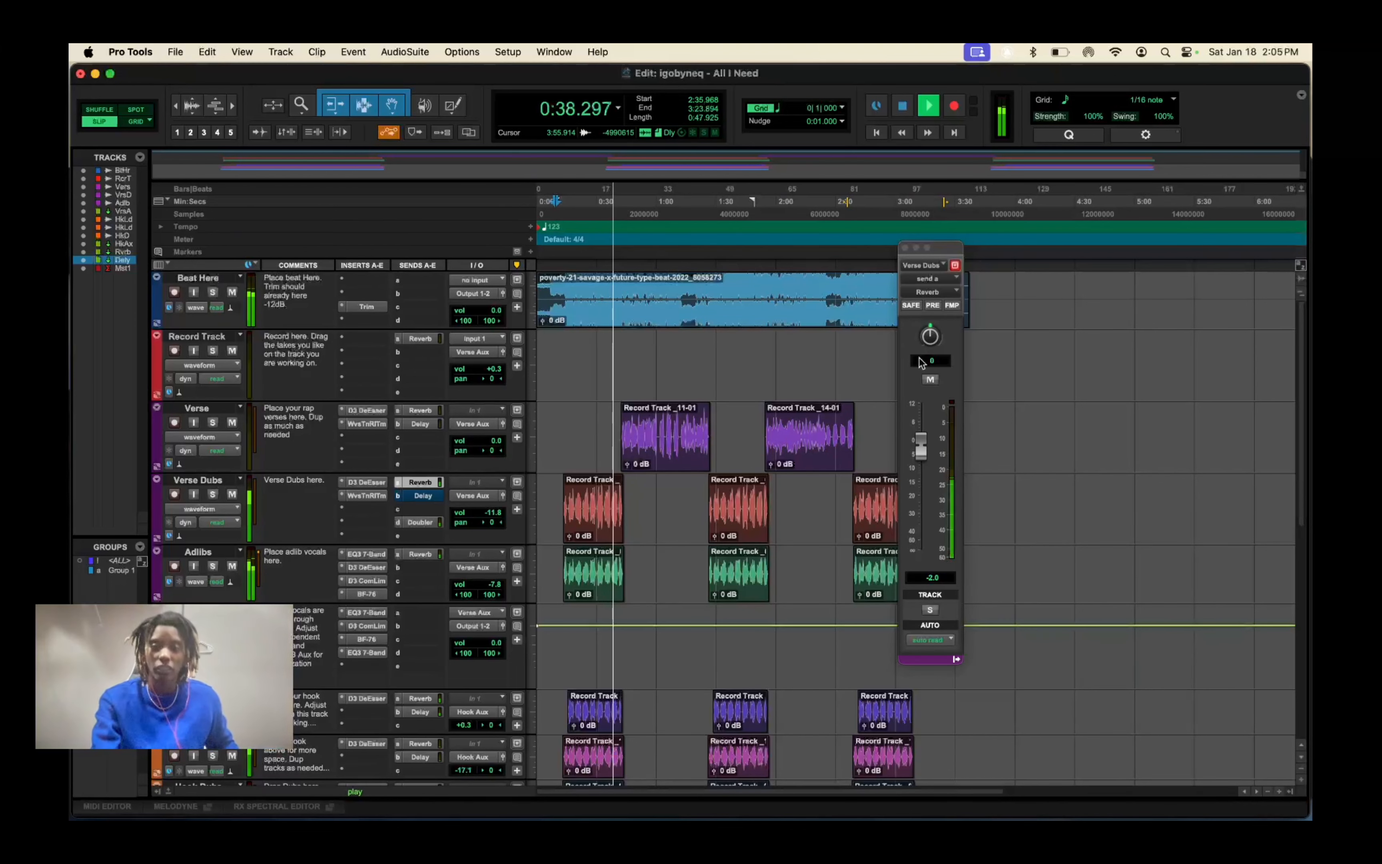
click(906, 249)
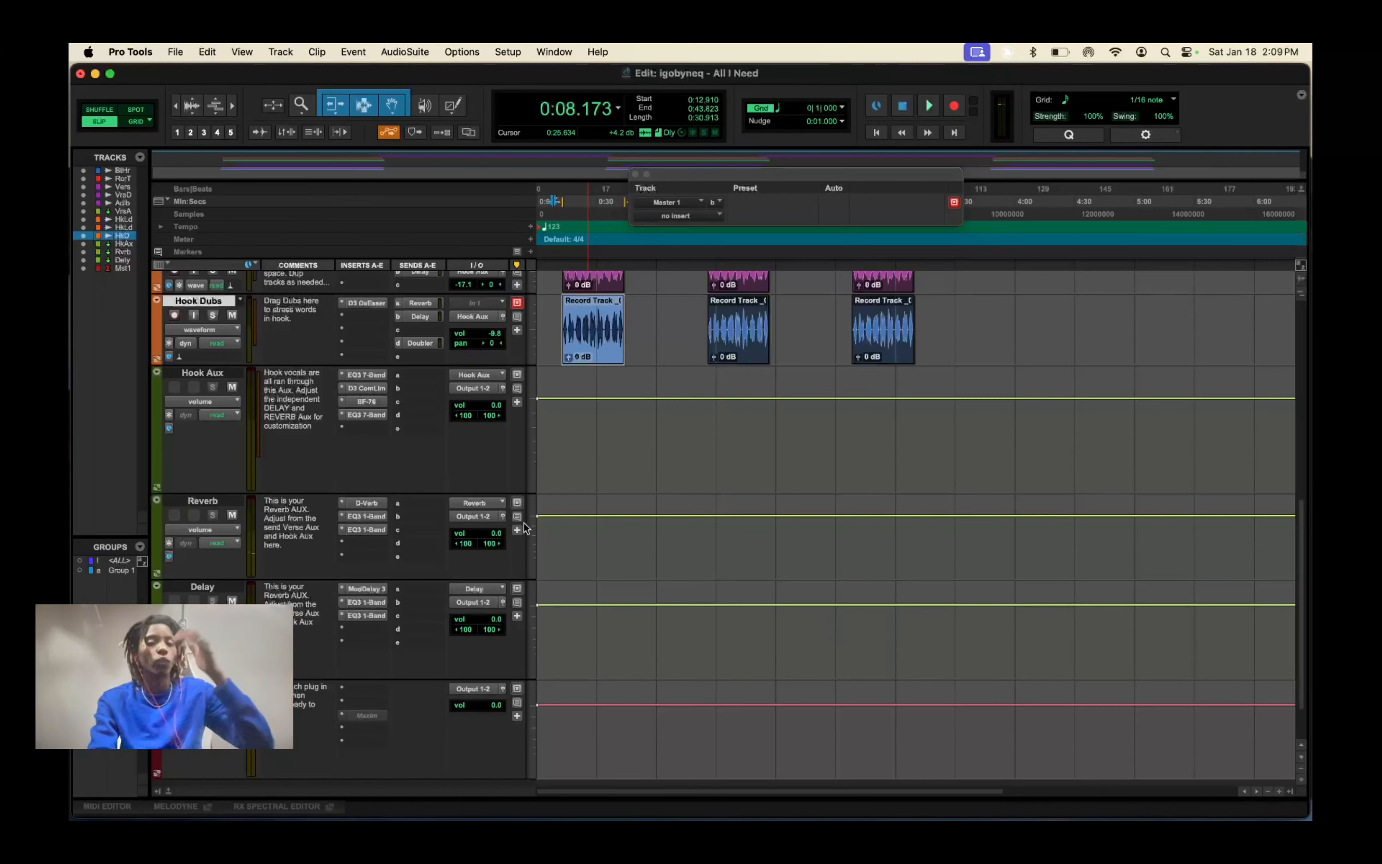
Open the inactive Maxim plug-in on the Master 1 track and activate it by selecting Maxim (stereo) again.
scroll(360, 520, up, 10)
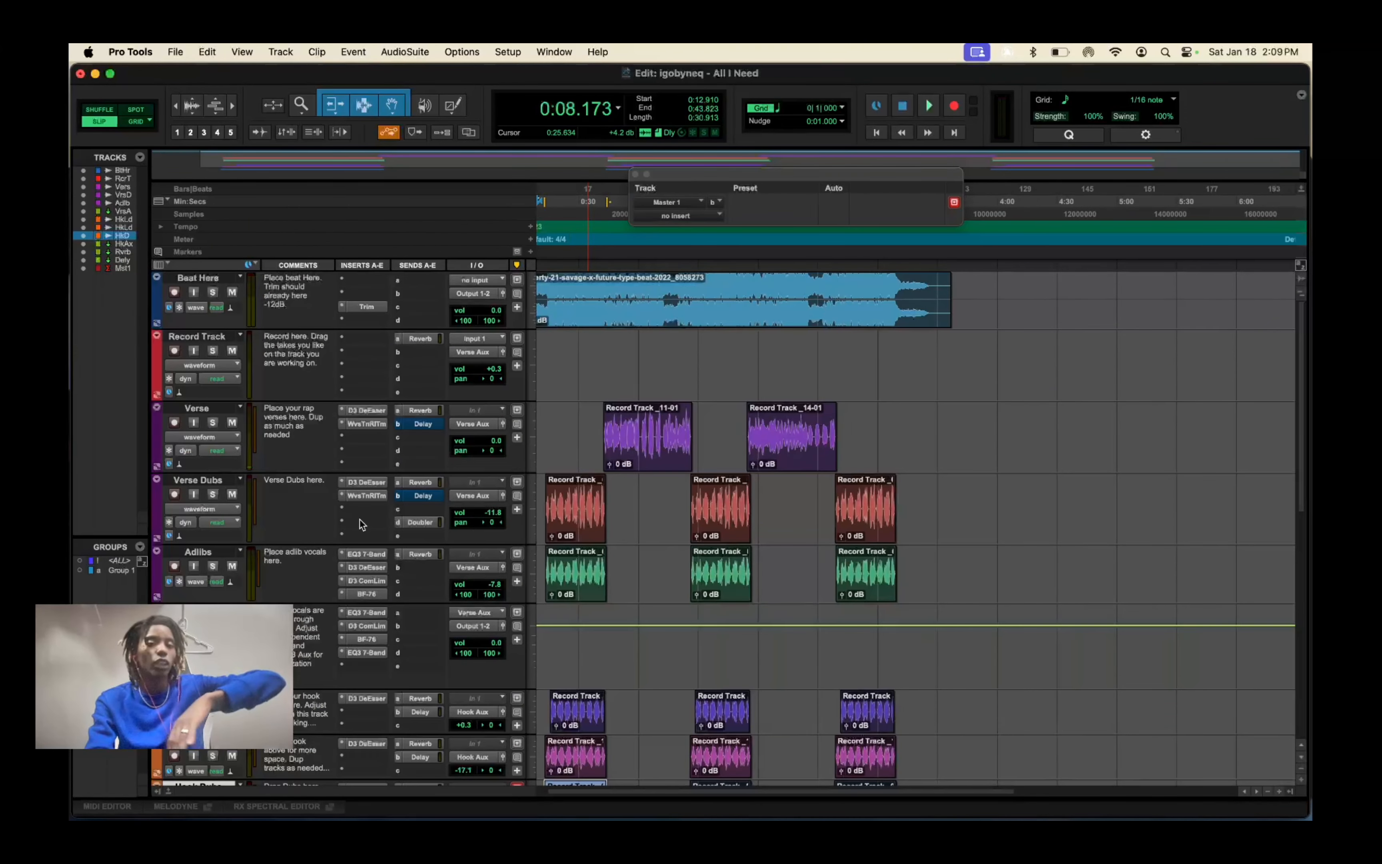
scroll(360, 520, down, 6)
scroll(360, 520, down, 4)
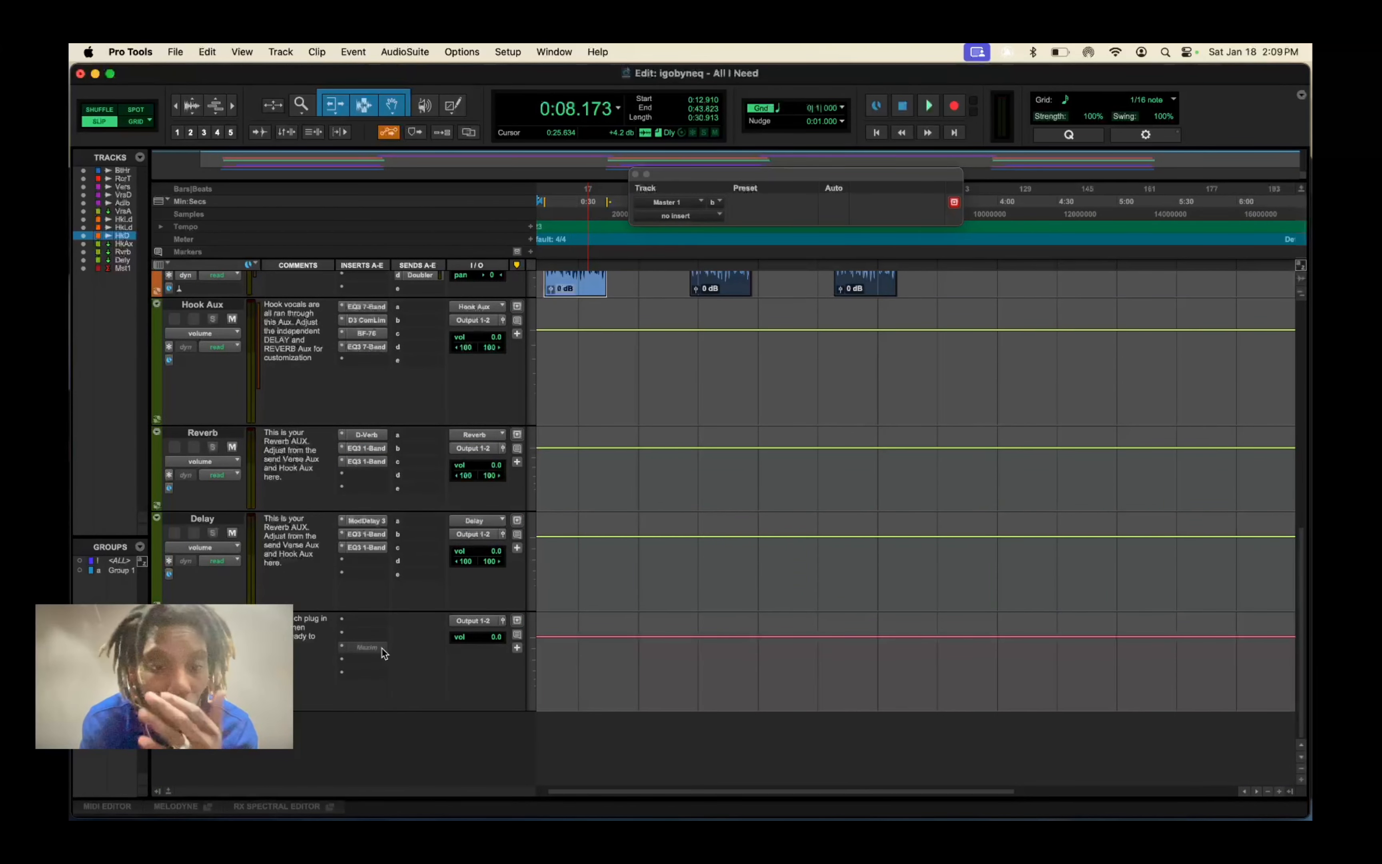
click(358, 651)
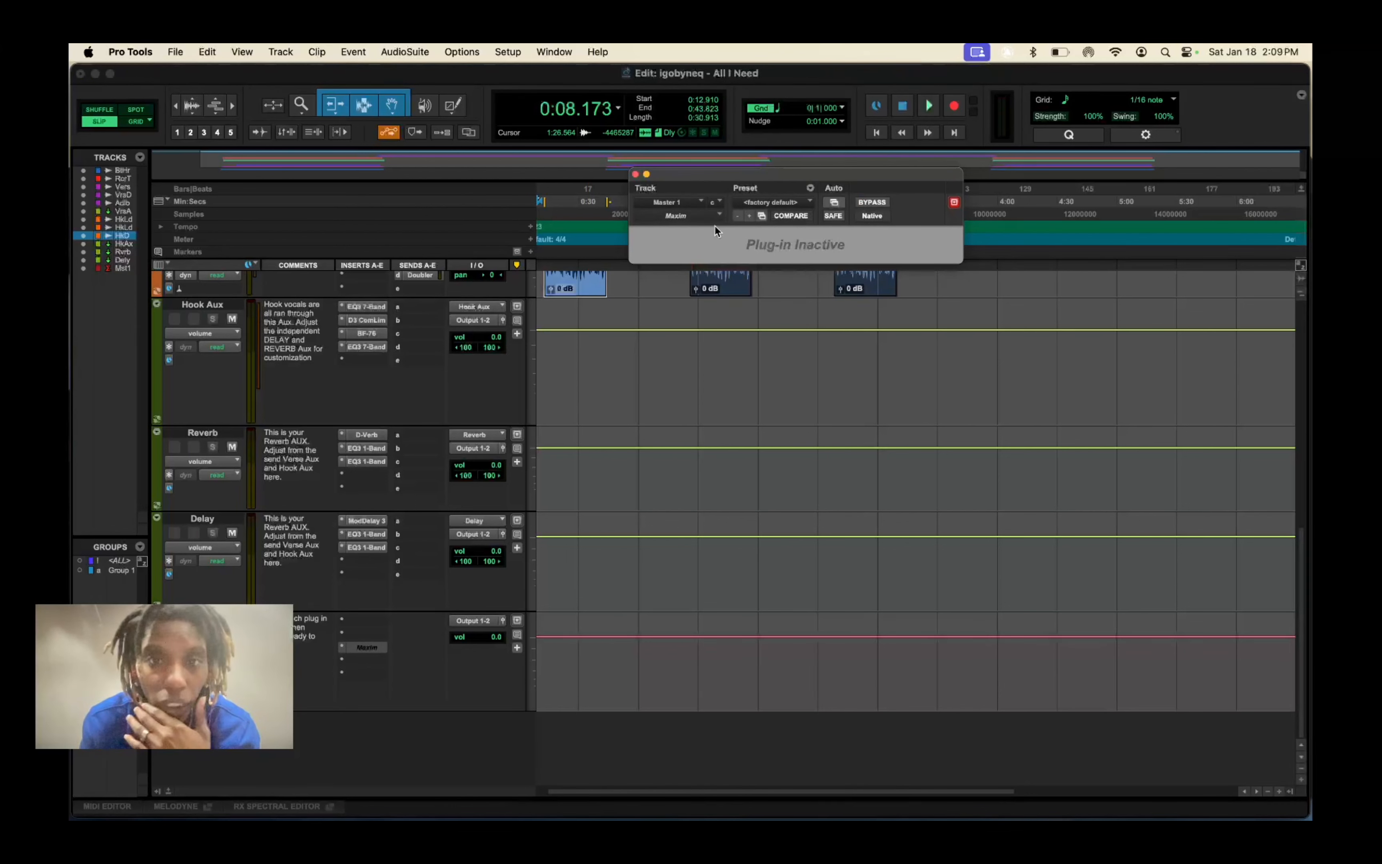
click(701, 214)
mouse_move(700, 216)
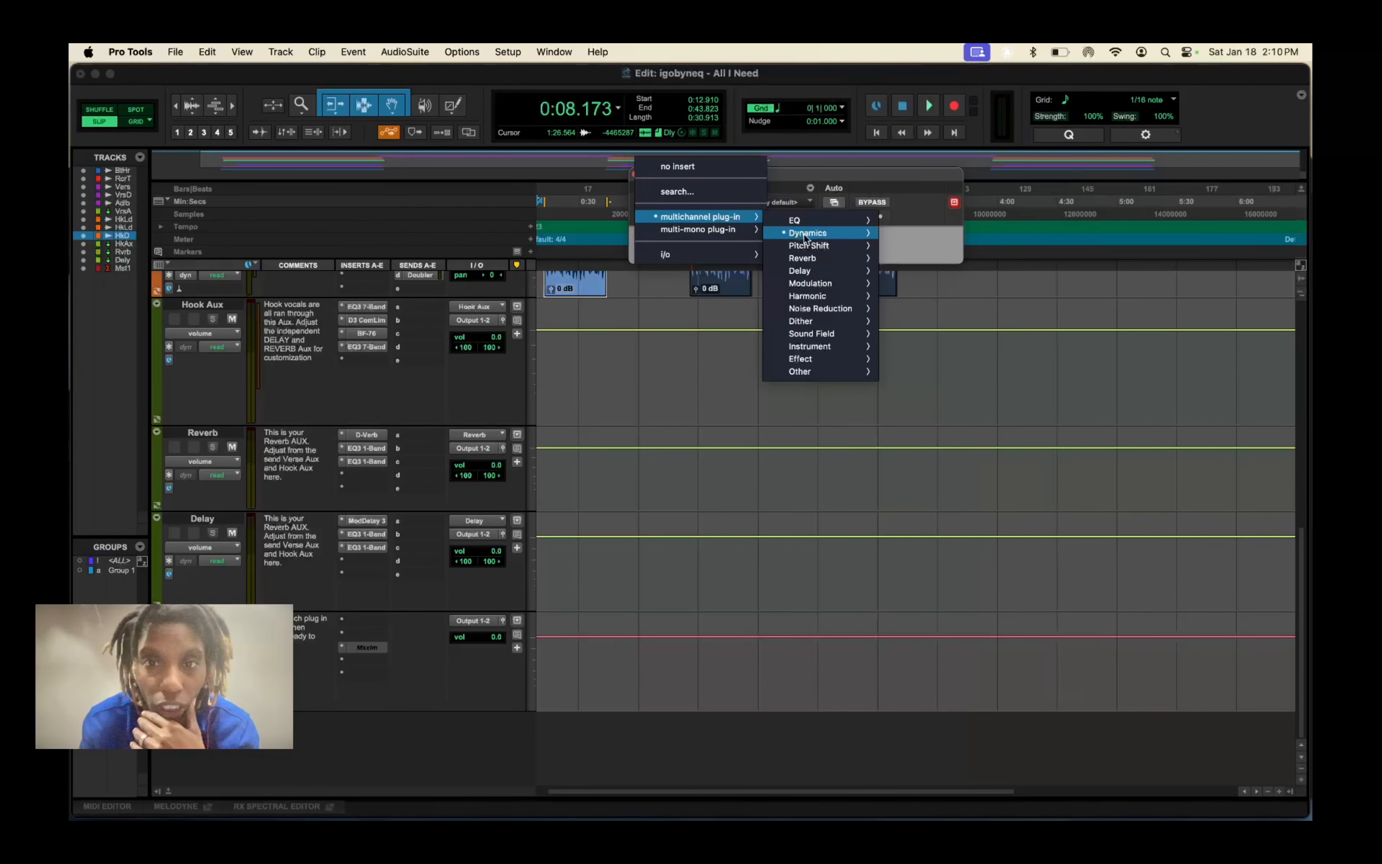
mouse_move(805, 238)
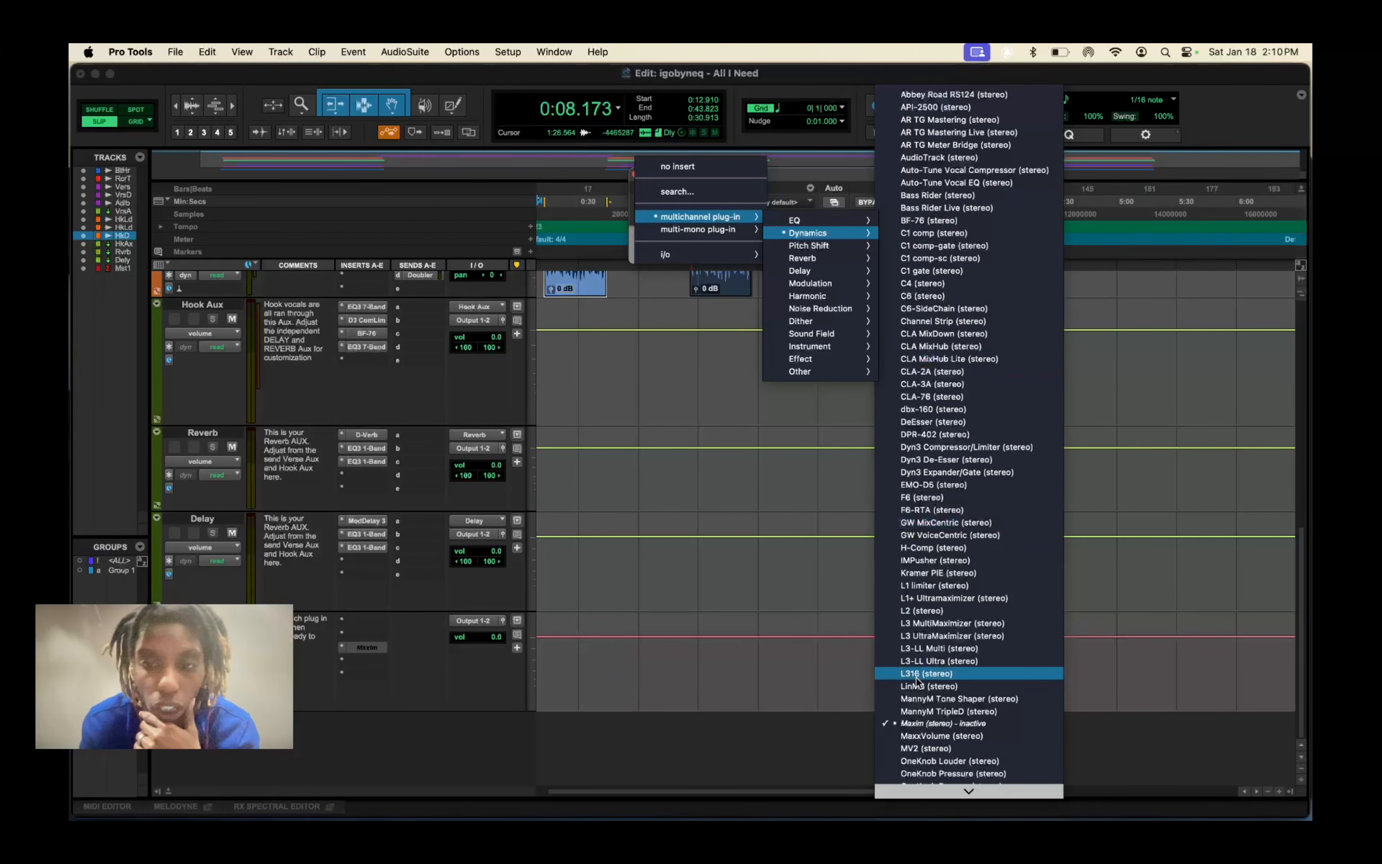
click(914, 724)
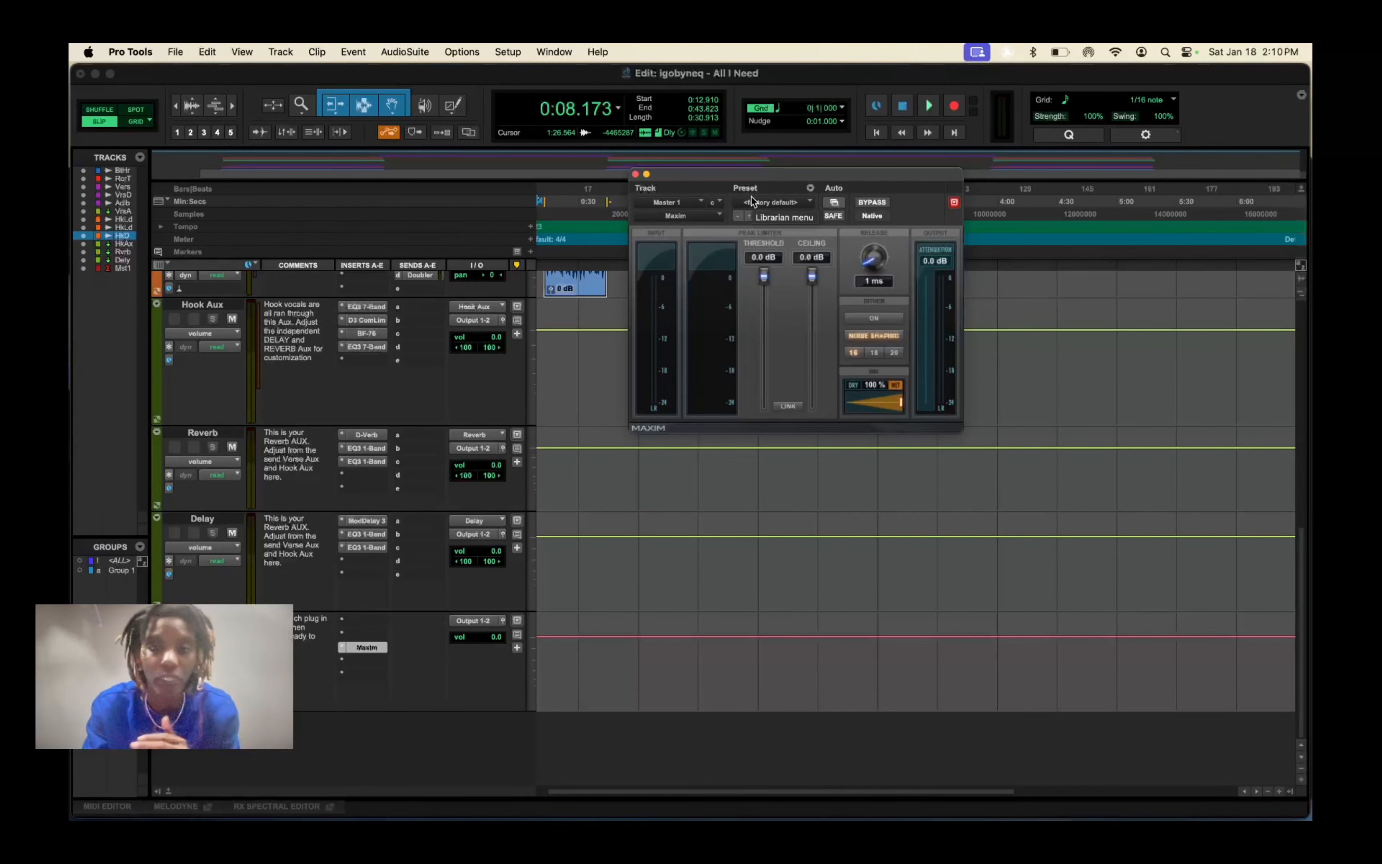
Play the session from about 0:10 and load the Radio Limiter preset in Maxim on Master 1.
click(875, 131)
click(558, 203)
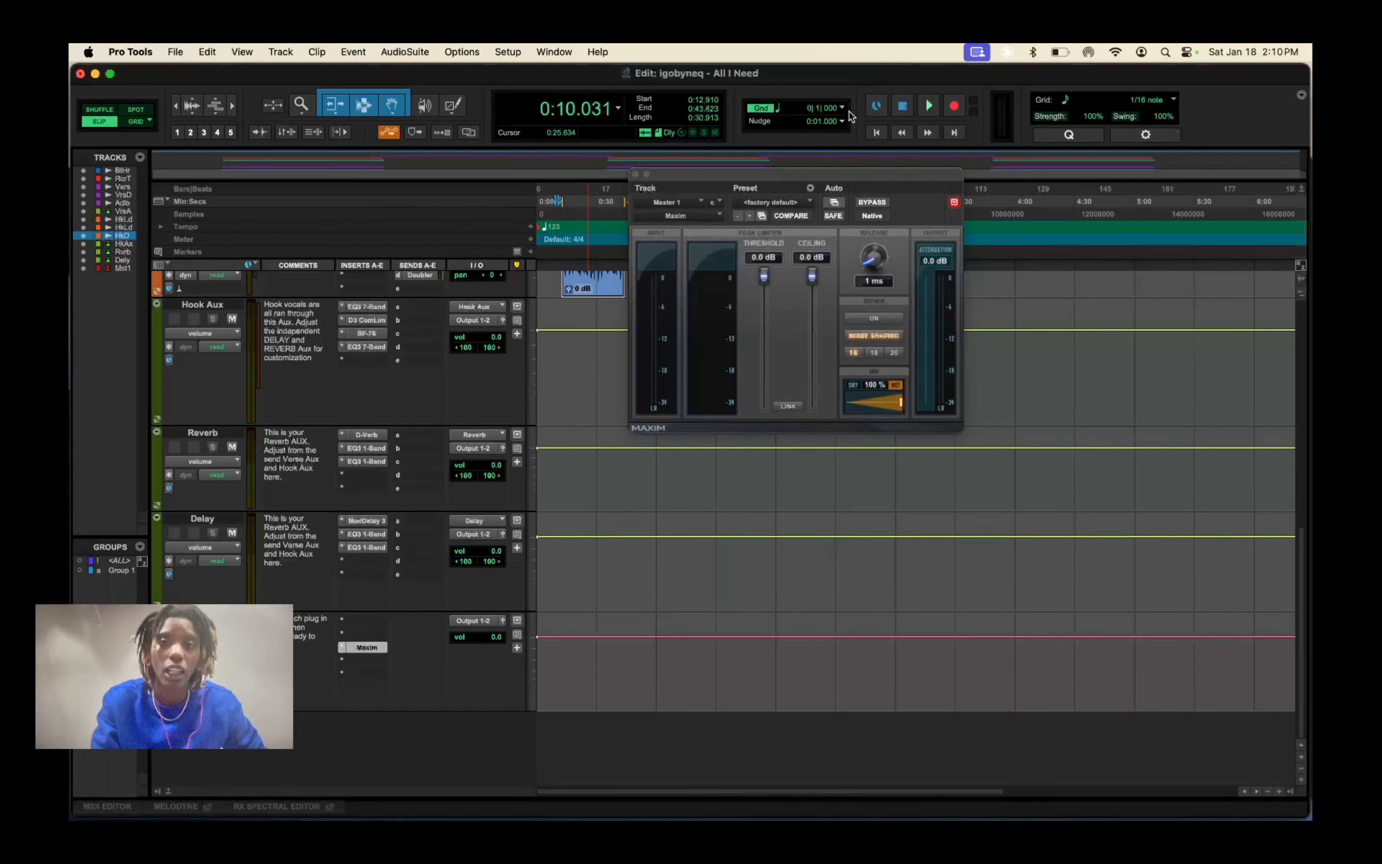
click(928, 105)
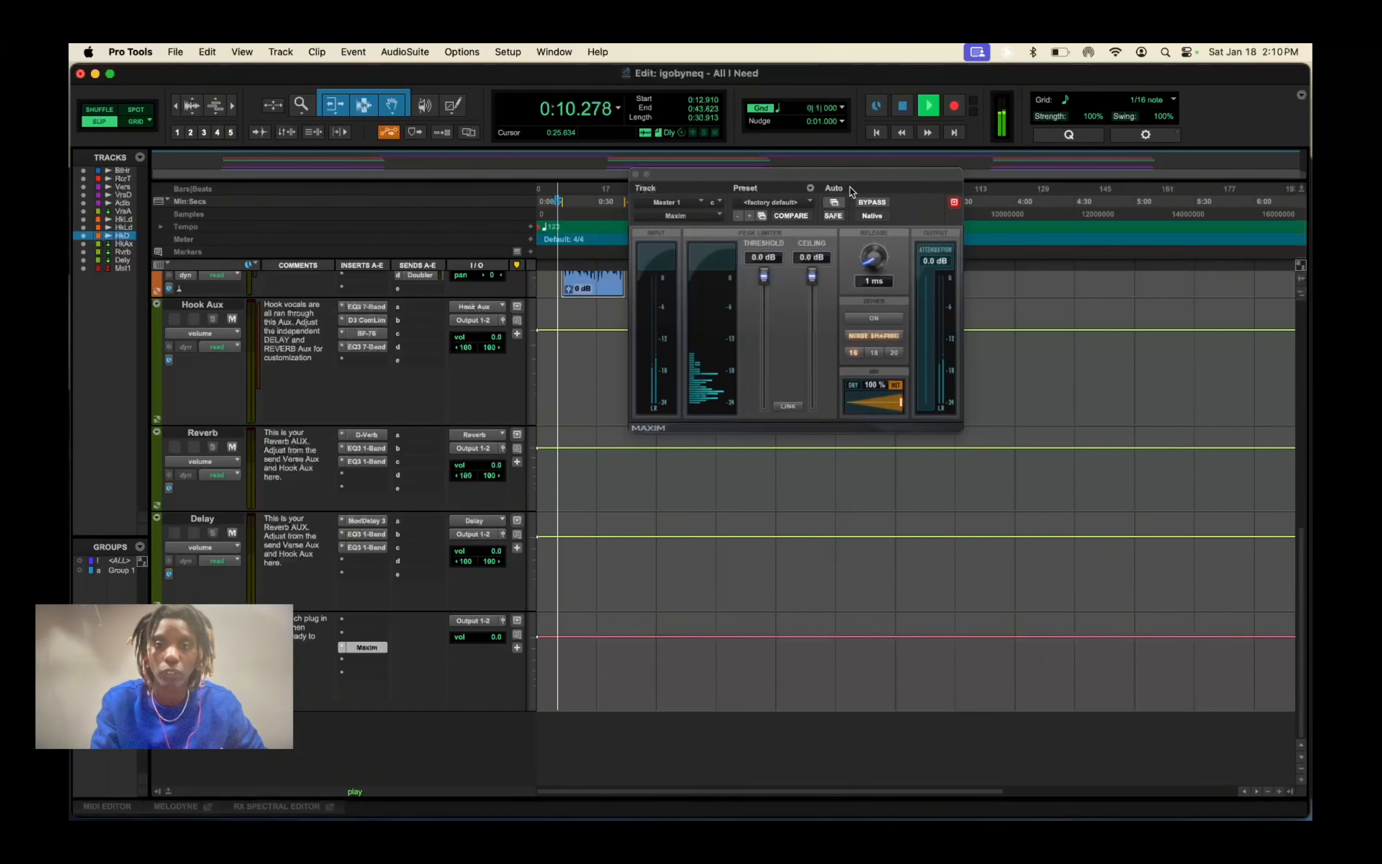
click(795, 202)
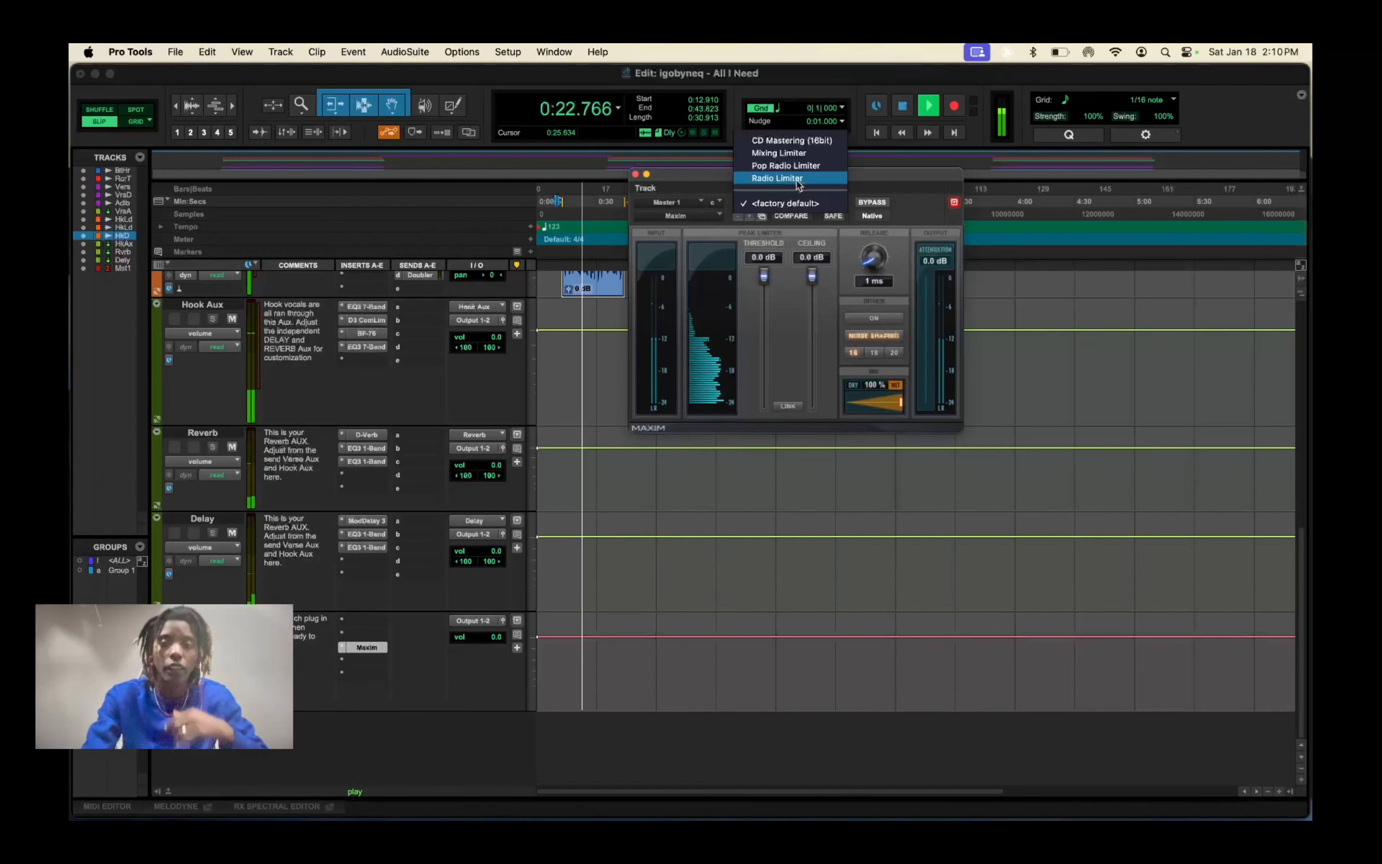
click(774, 178)
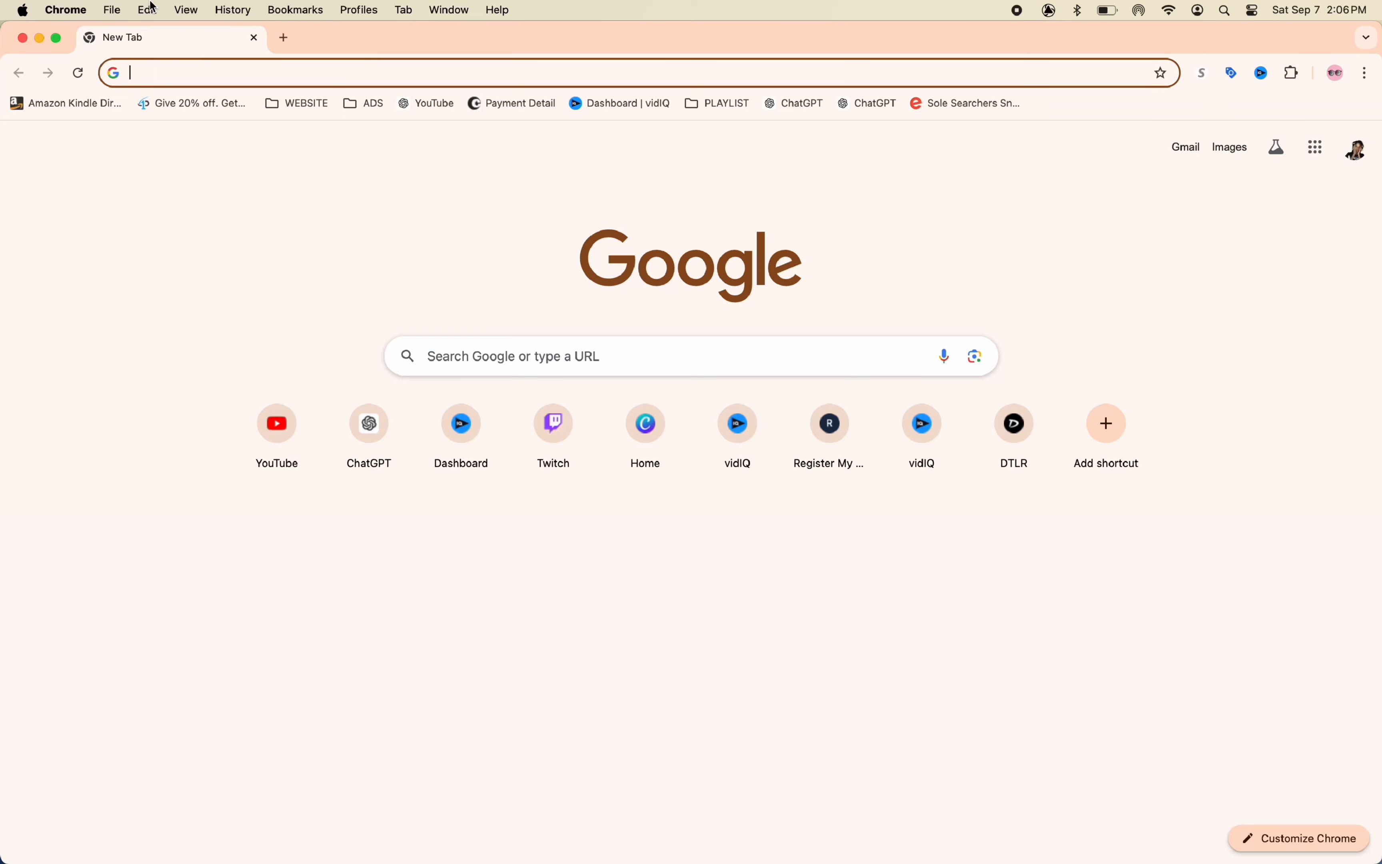
Switch to Chrome, go to registermysongs.com and open the product page of The HitchHikers Guide to Releasing Music (E-Book).
text(registermysongs.com)
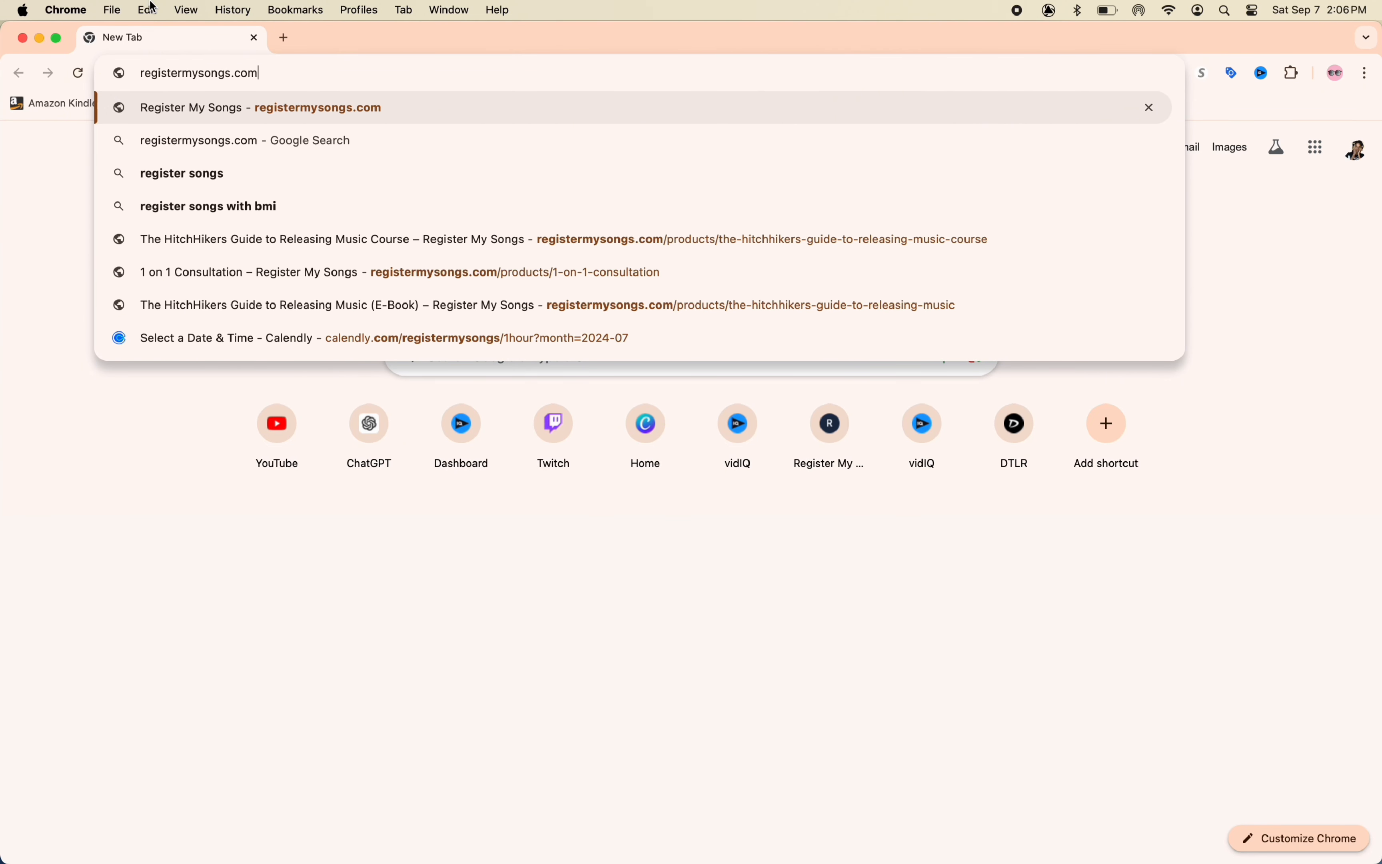
key(Return)
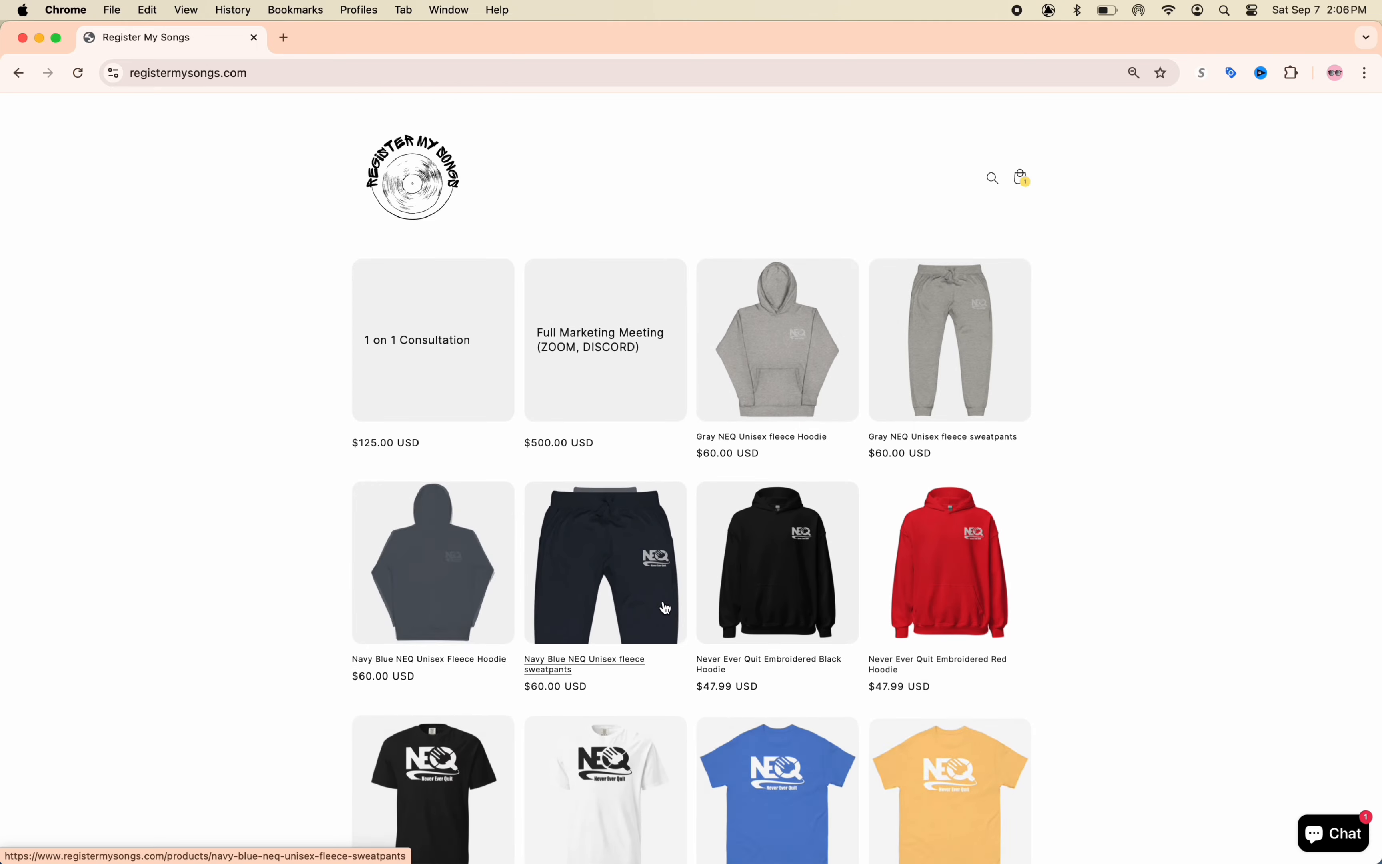
scroll(602, 571, down, 3)
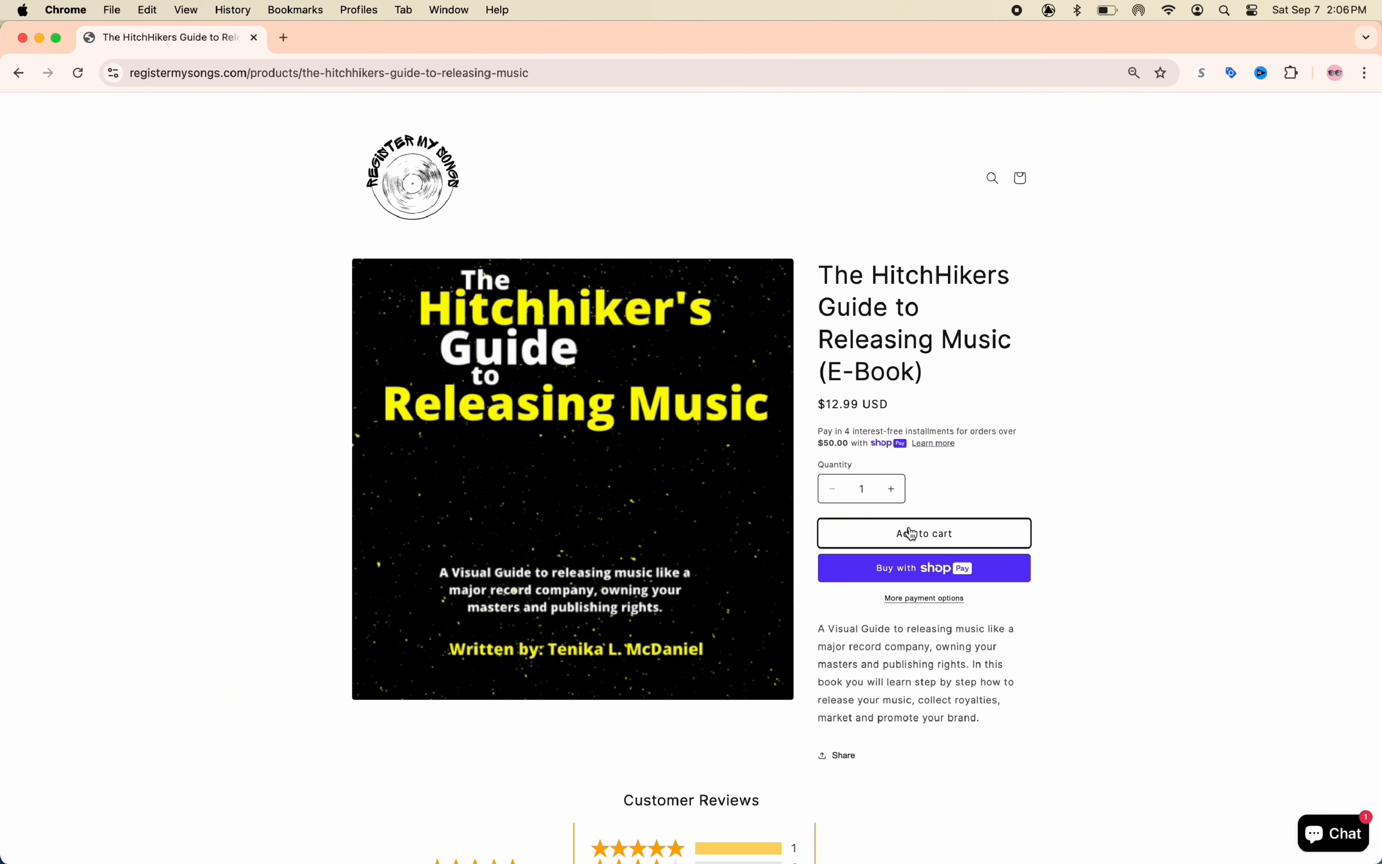
Add one copy of the e-book to the cart and open the cart.
click(911, 532)
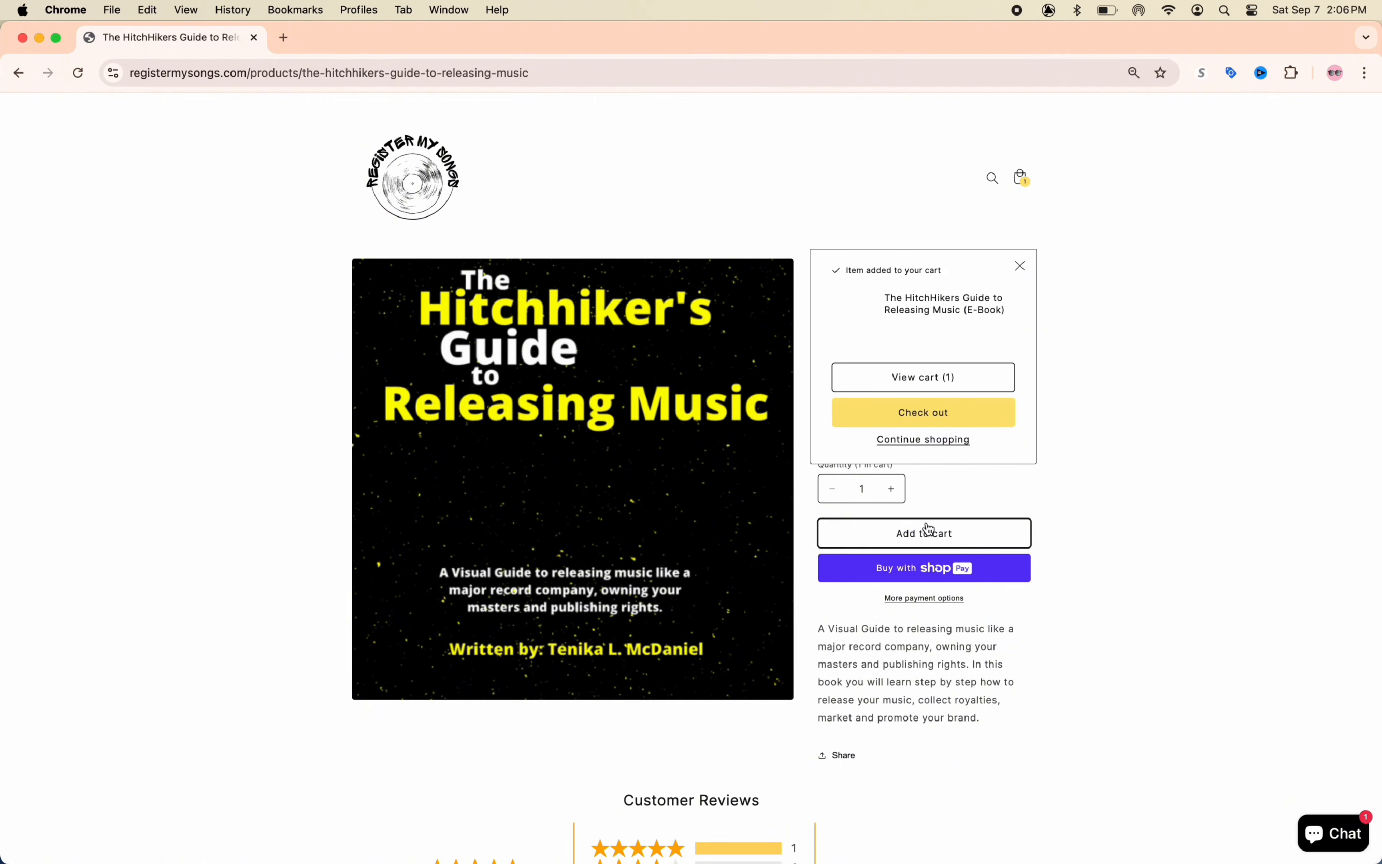
click(899, 381)
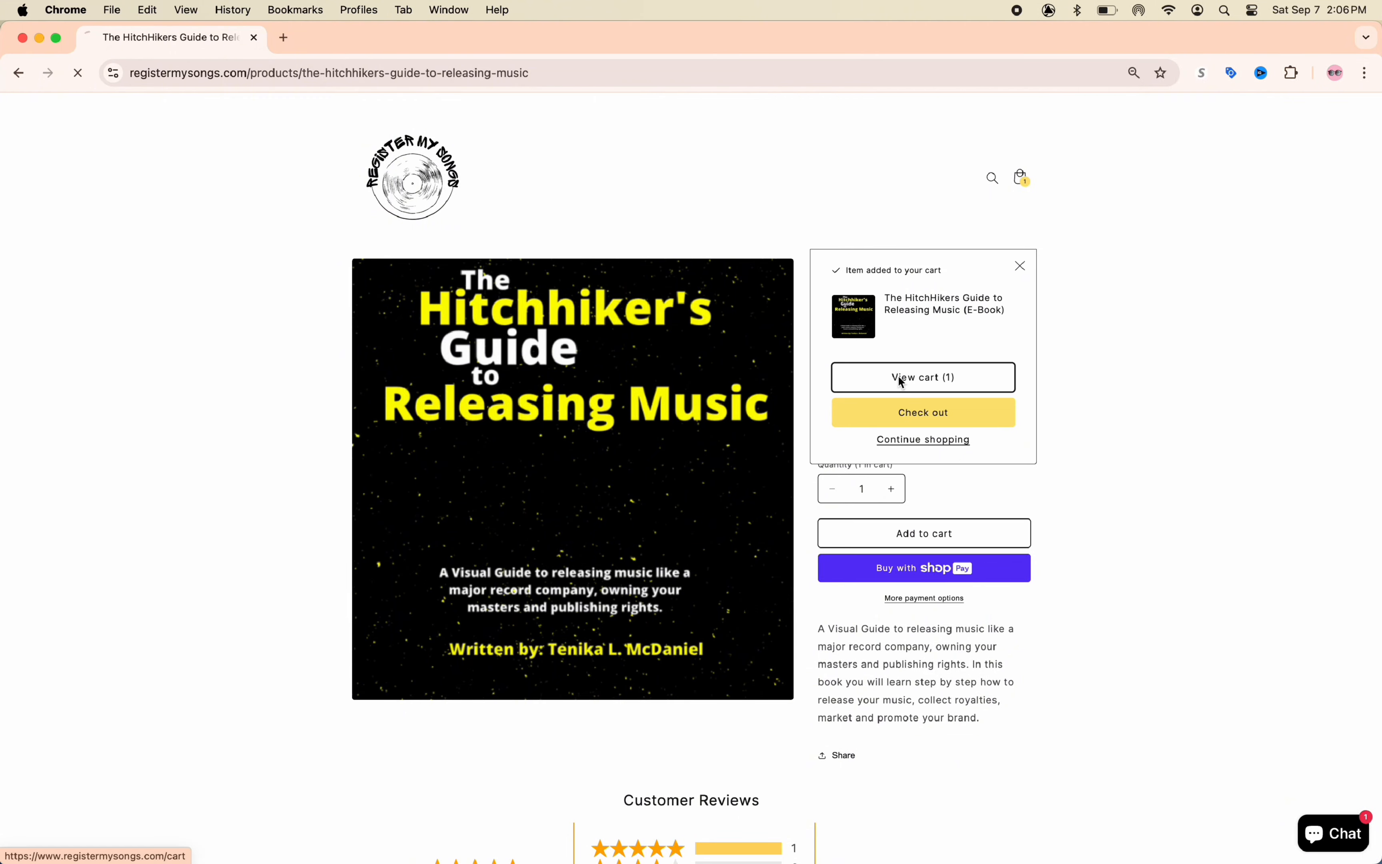